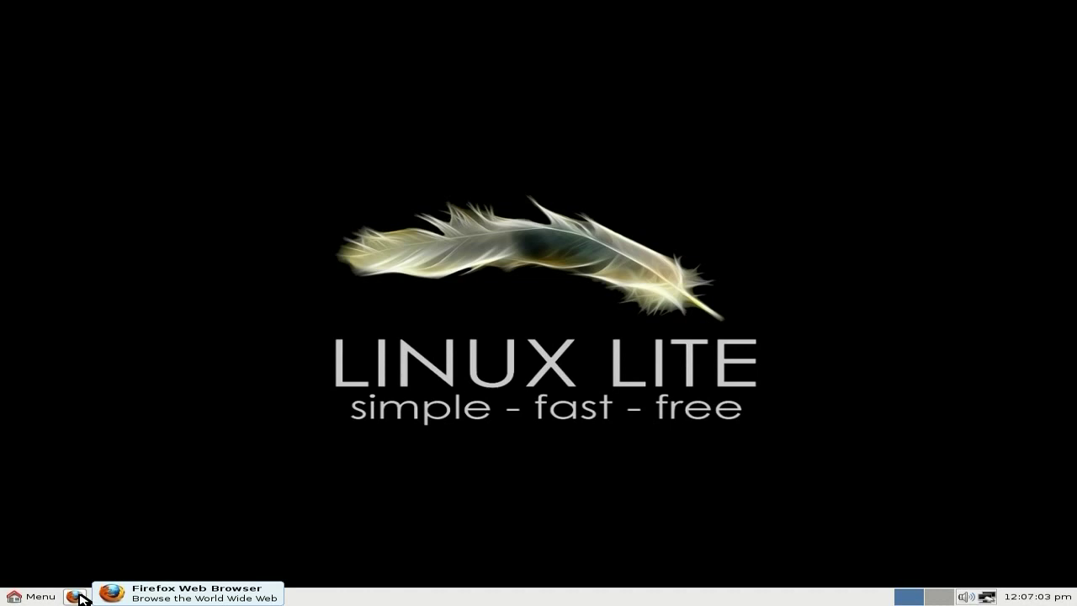
Open the bookmarked Linux Lite Guide in Firefox and read its Menus section through System/Install Additional Software
left_click(81, 597)
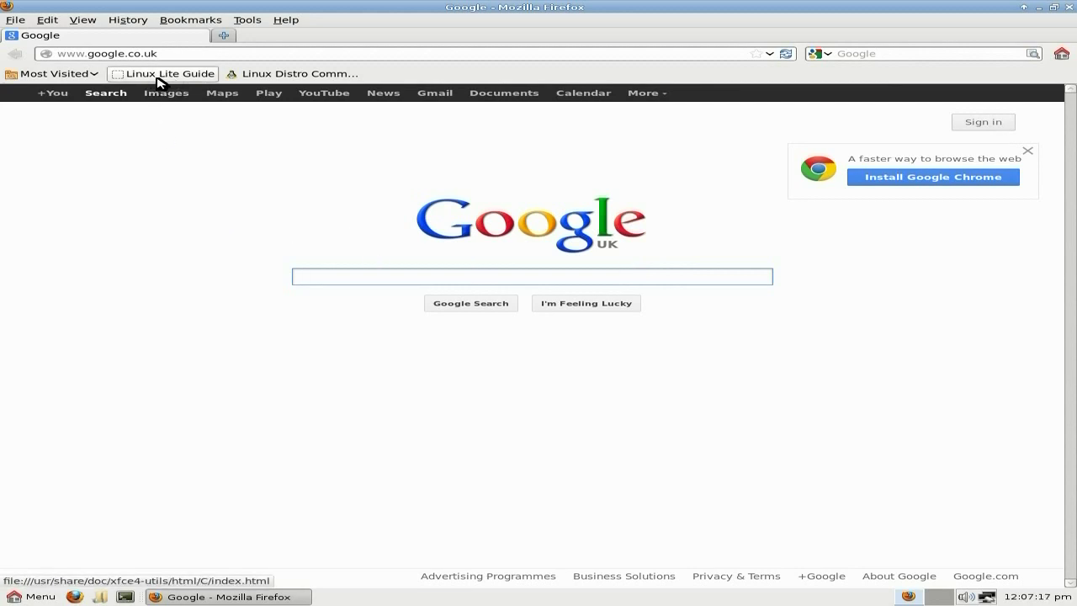
left_click(157, 79)
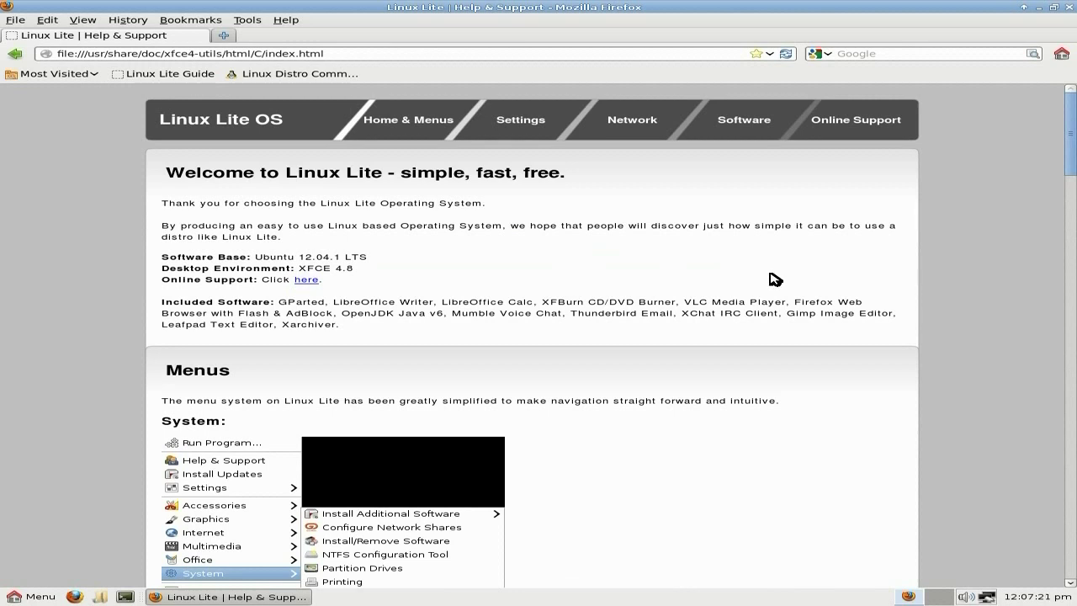
scroll(776, 278, "down", 5)
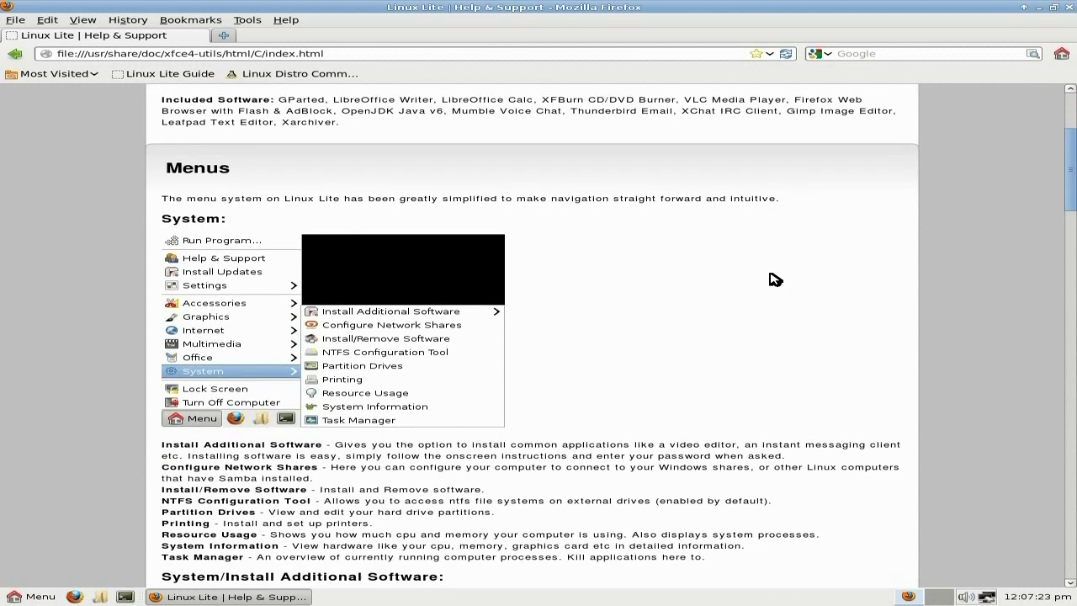
scroll(775, 278, "down", 2)
scroll(775, 279, "down", 4)
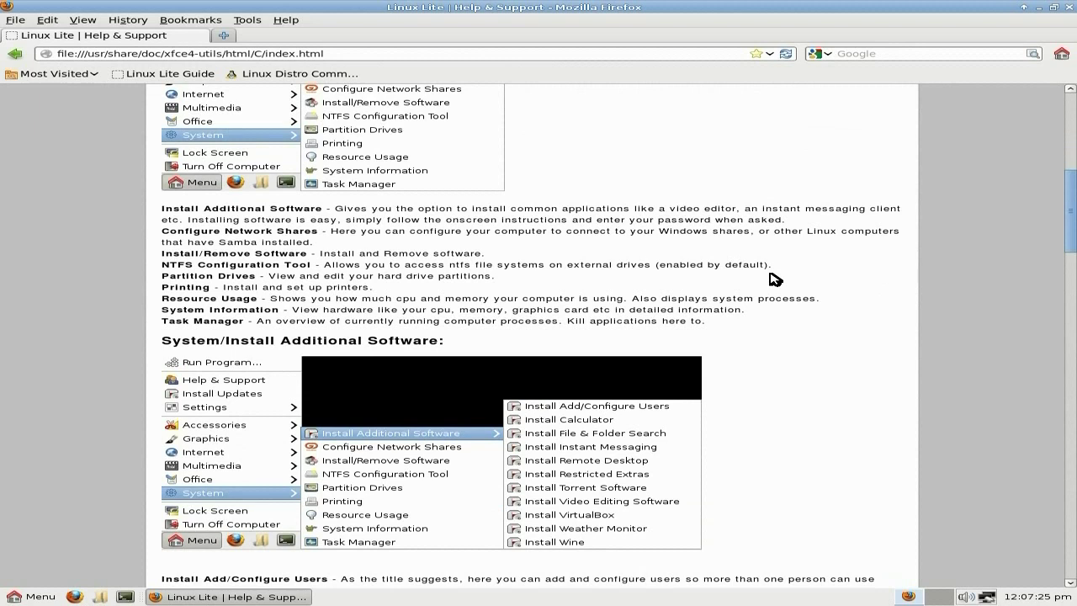
scroll(775, 279, "down", 3)
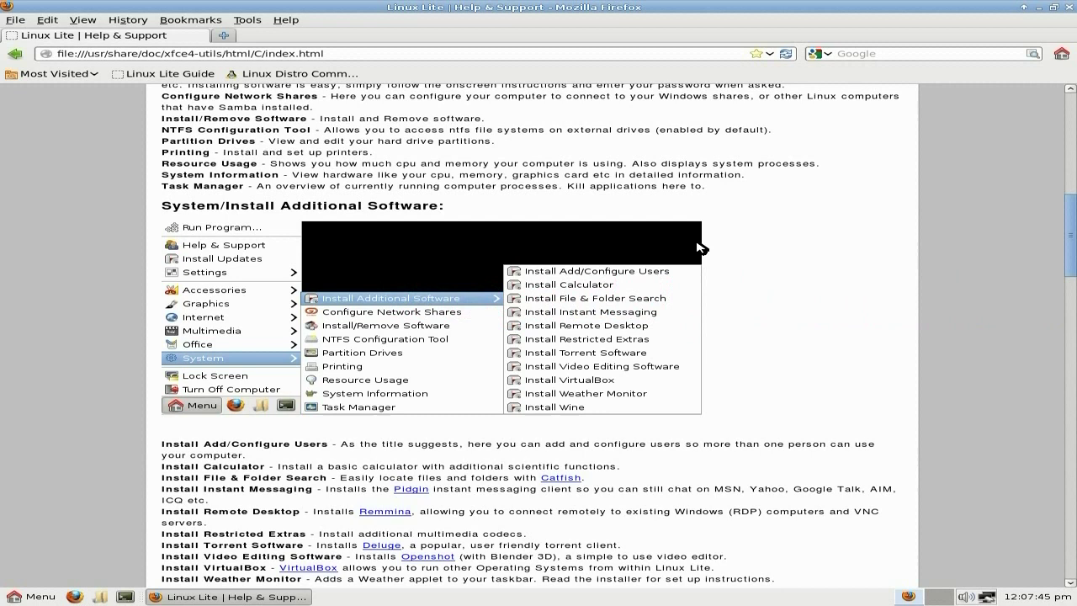
Visit the bookmarked Linux Distro Community site and view Firefox's version information, closing the browser when done
left_click(294, 77)
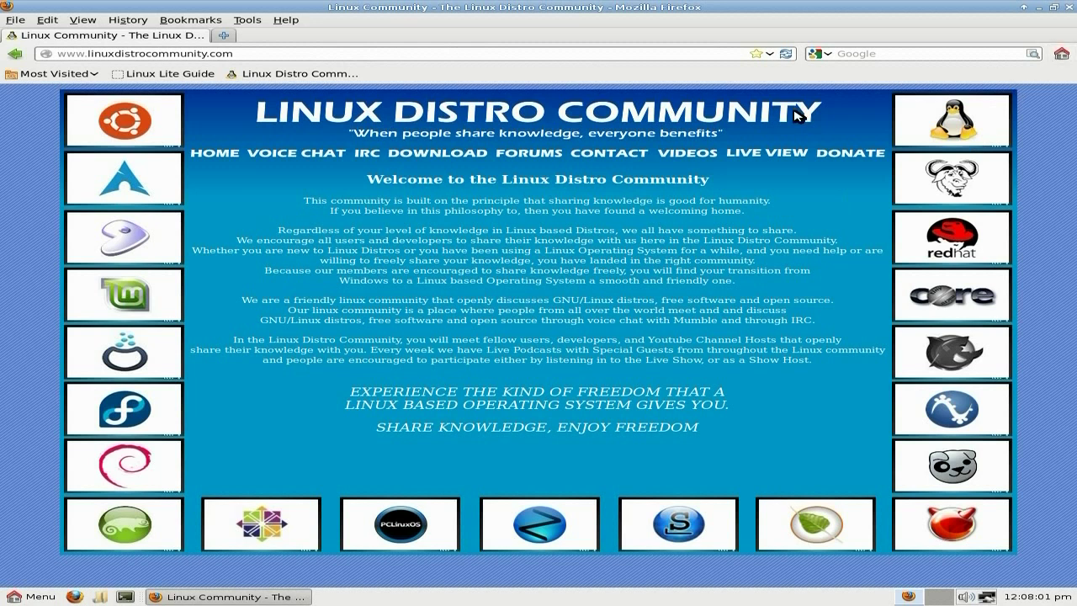
left_click(286, 19)
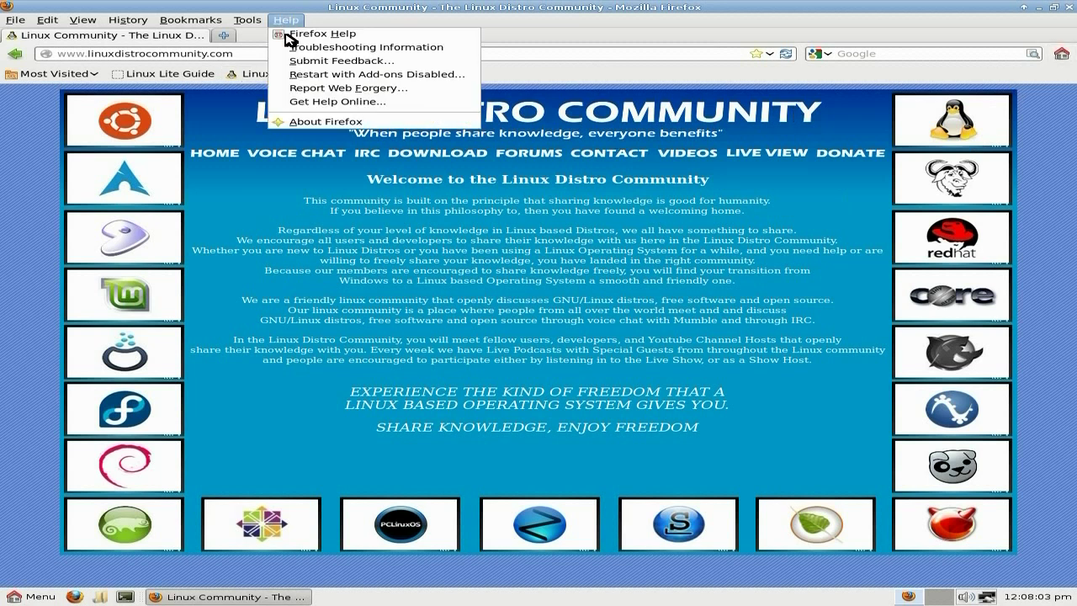
left_click(308, 122)
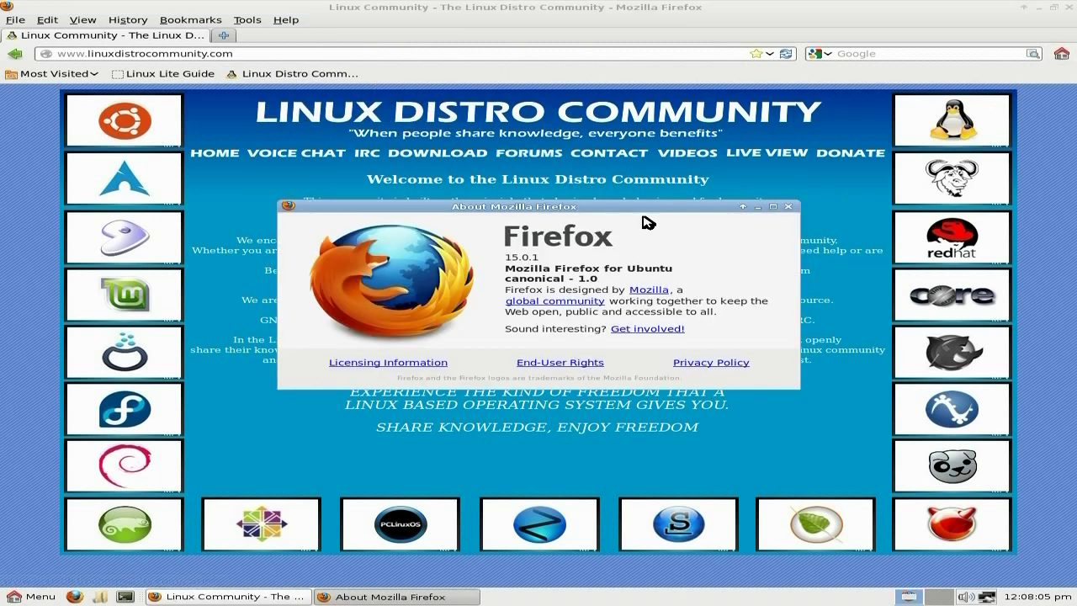
left_click(787, 207)
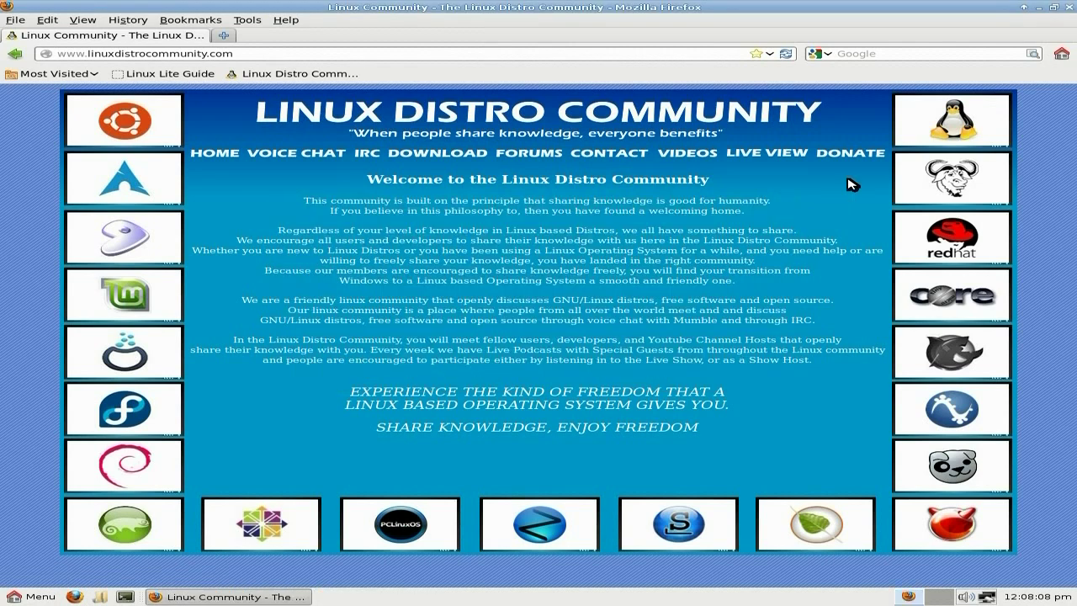
left_click(1068, 8)
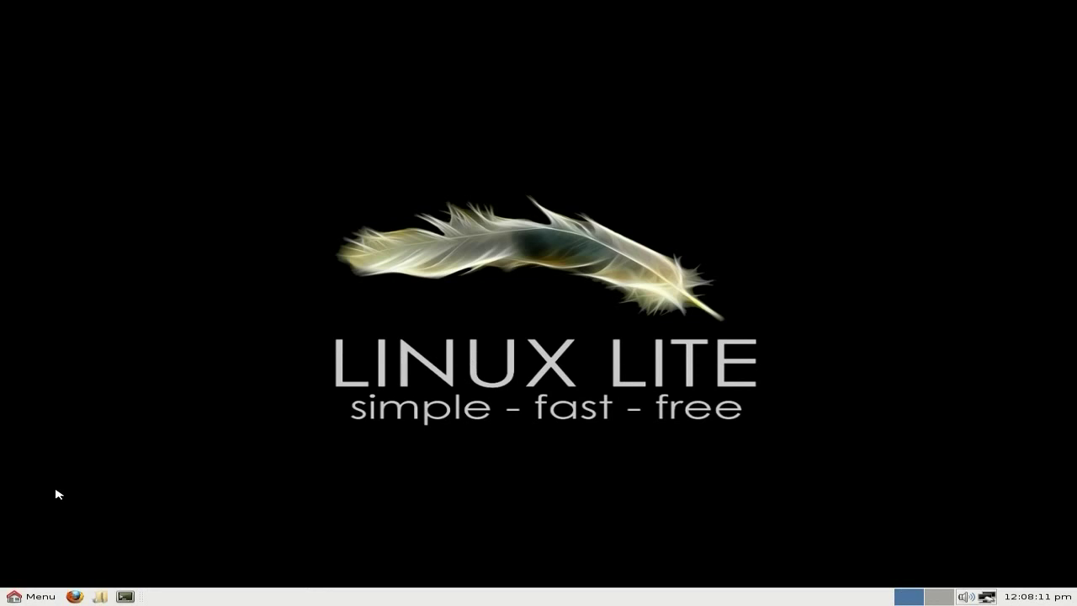
Launch the browser through Run Program with the command firefox, and close it once it has loaded
left_click(28, 597)
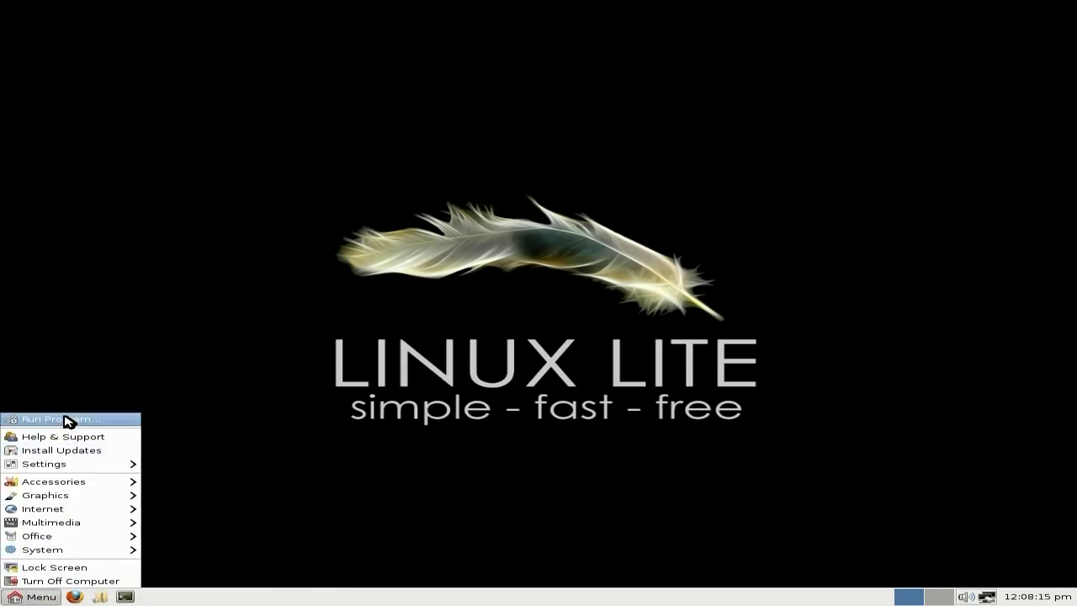
left_click(67, 421)
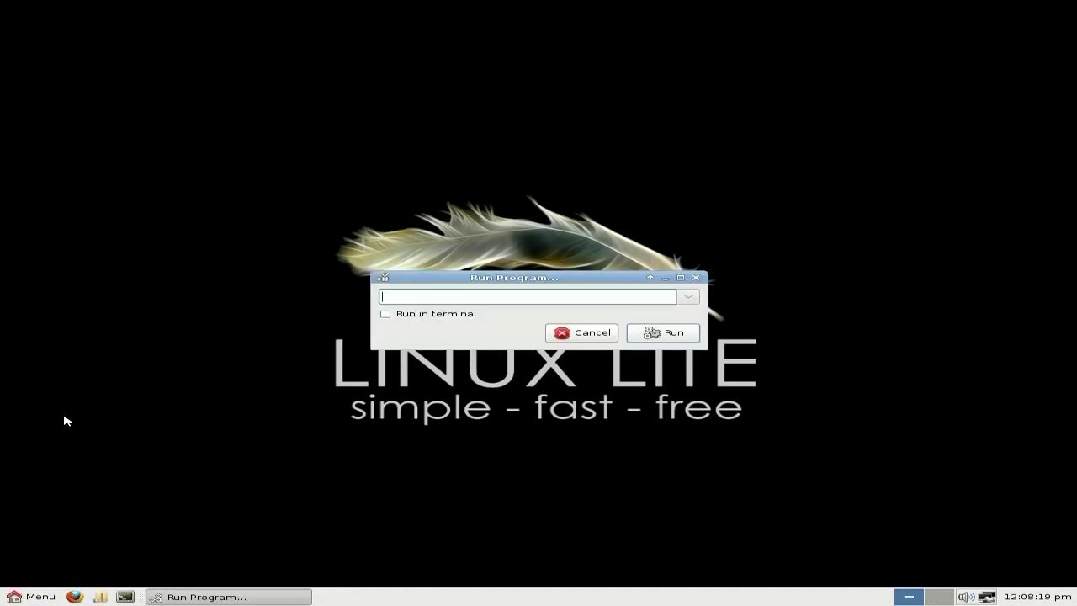
type("firefox")
key("Return")
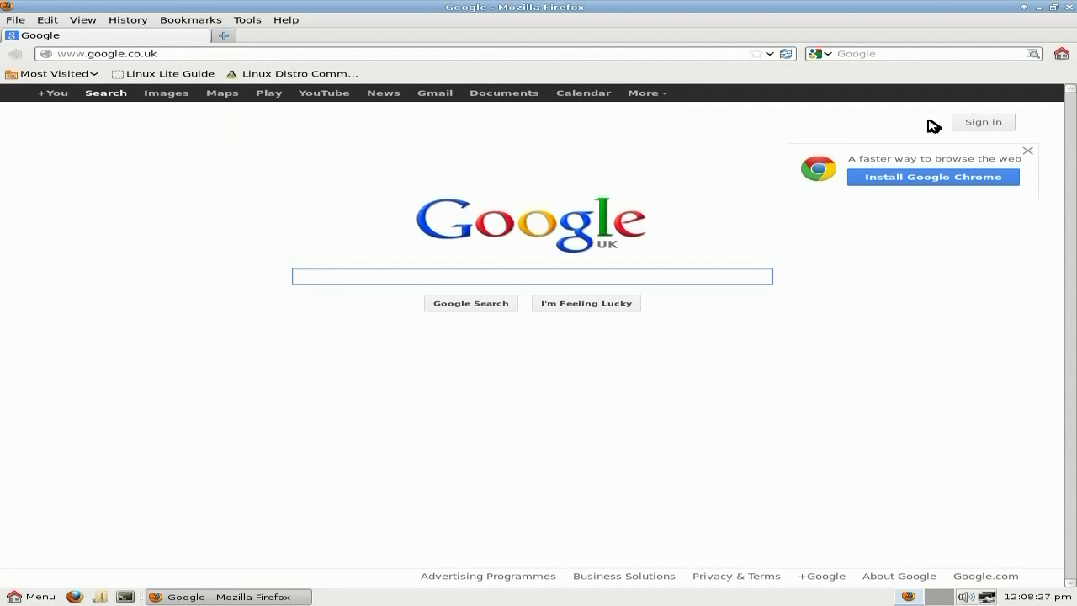
left_click(1071, 8)
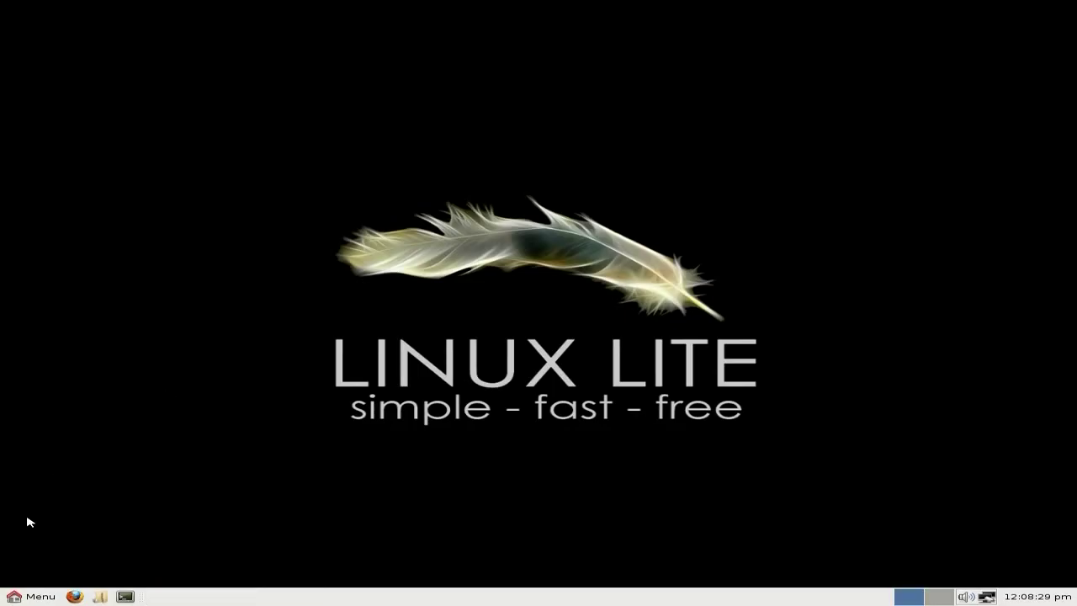
Start Install Updates and enter the account password to let it search for system updates
left_click(33, 597)
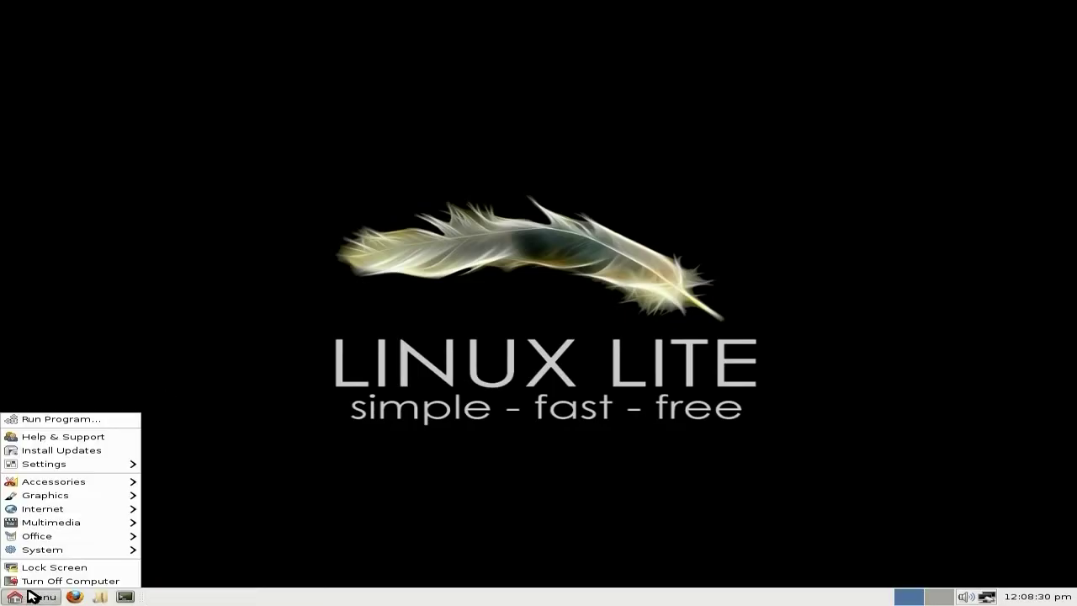
left_click(65, 452)
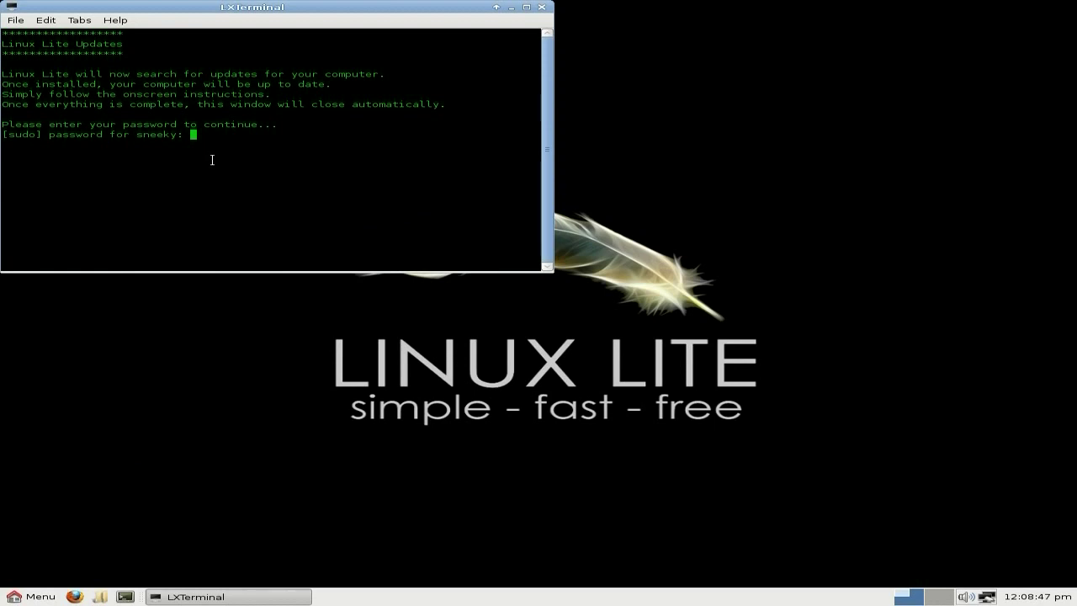
key("Return")
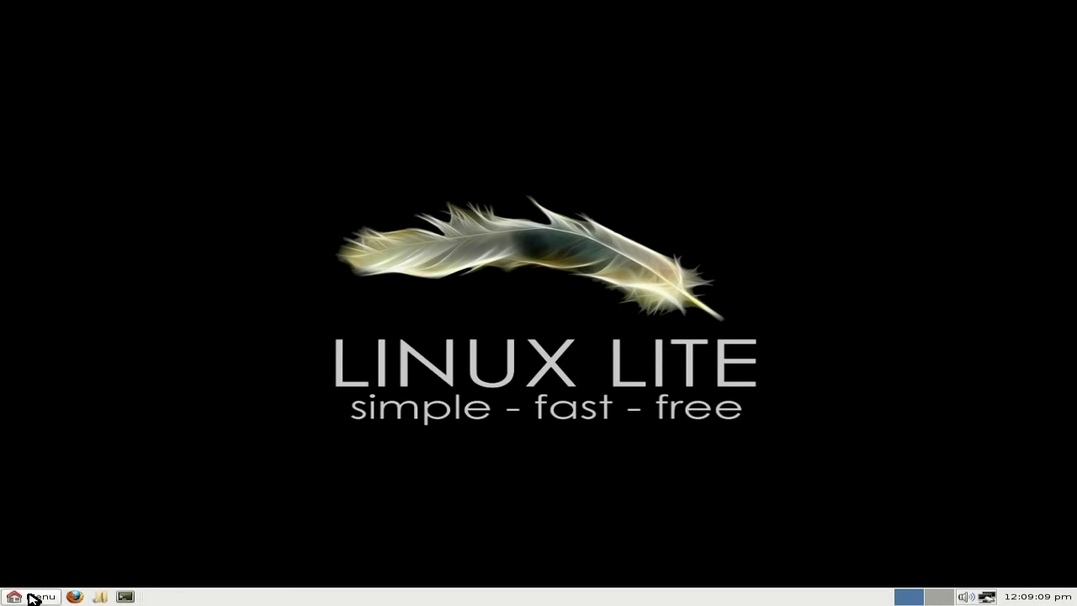
Set the number of workspaces to 4 through the Settings Manager and close the settings
left_click(32, 598)
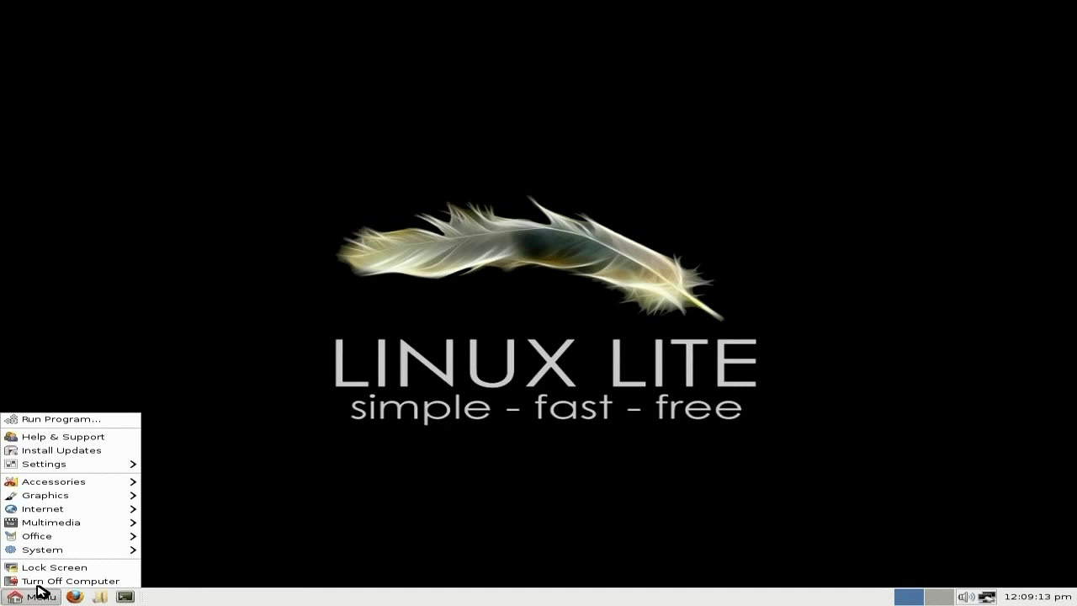
mouse_move(75, 468)
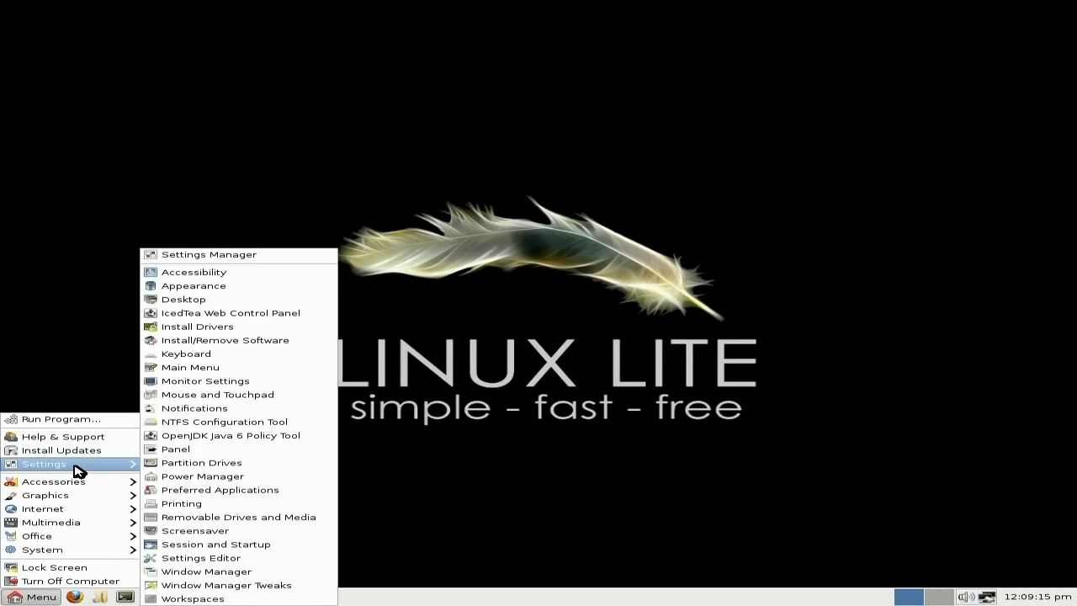
left_click(258, 258)
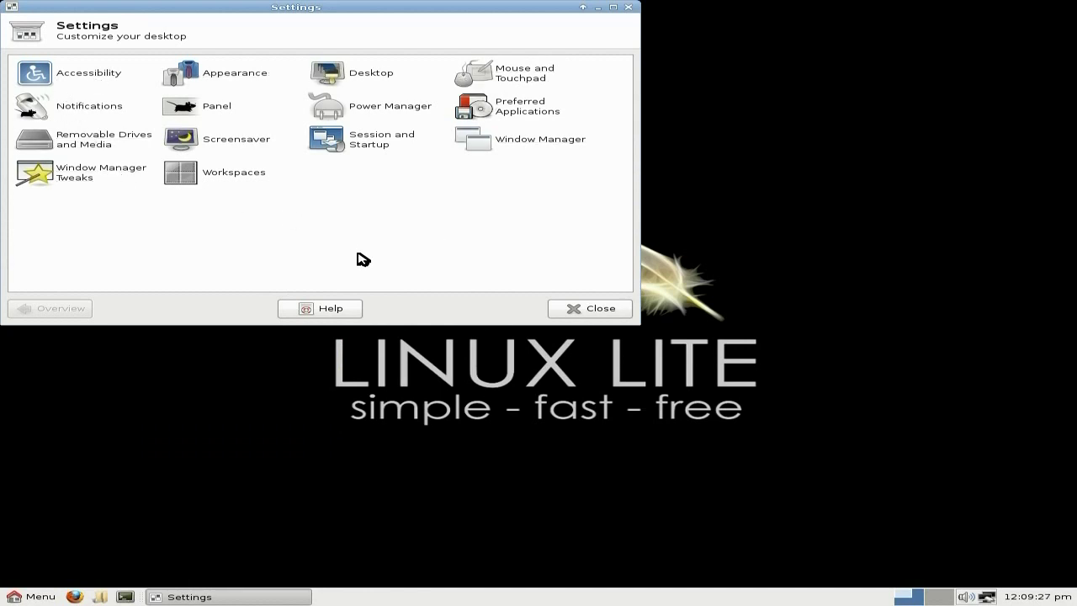
left_click(183, 174)
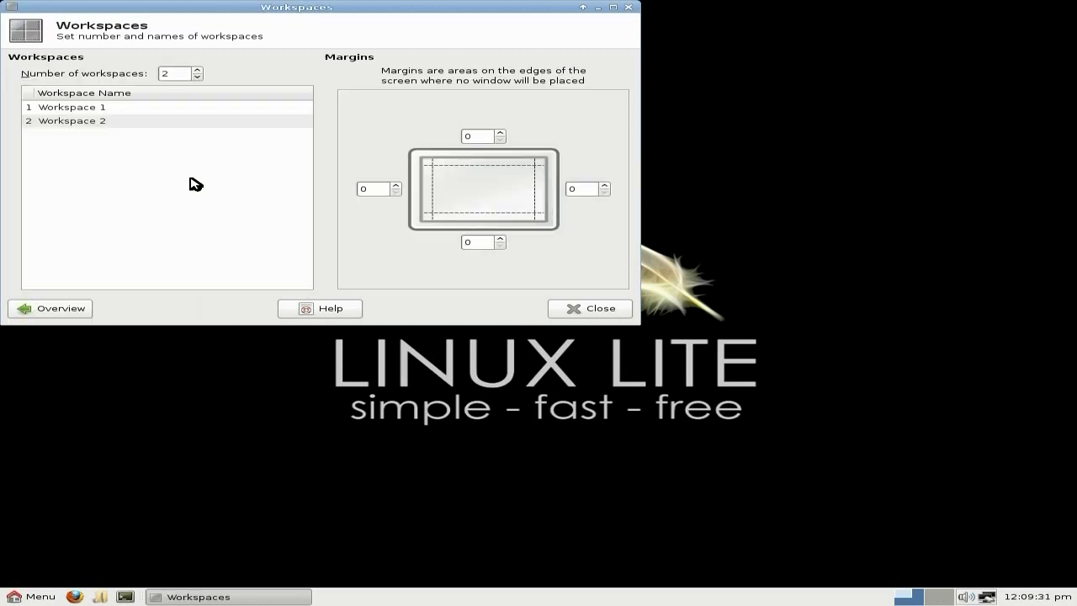
left_click(197, 70)
left_click(198, 69)
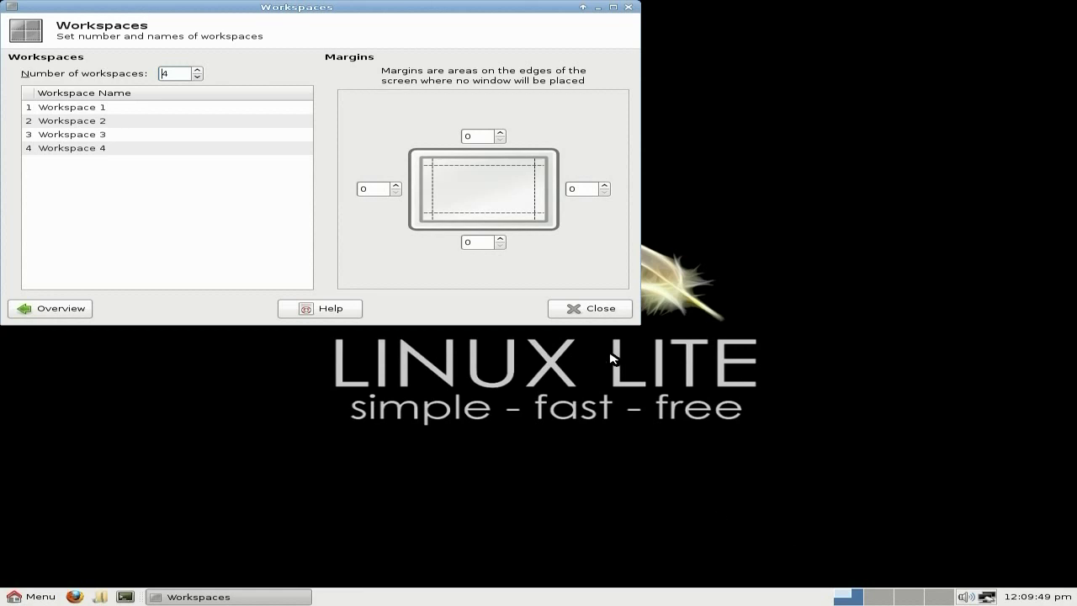
left_click(598, 313)
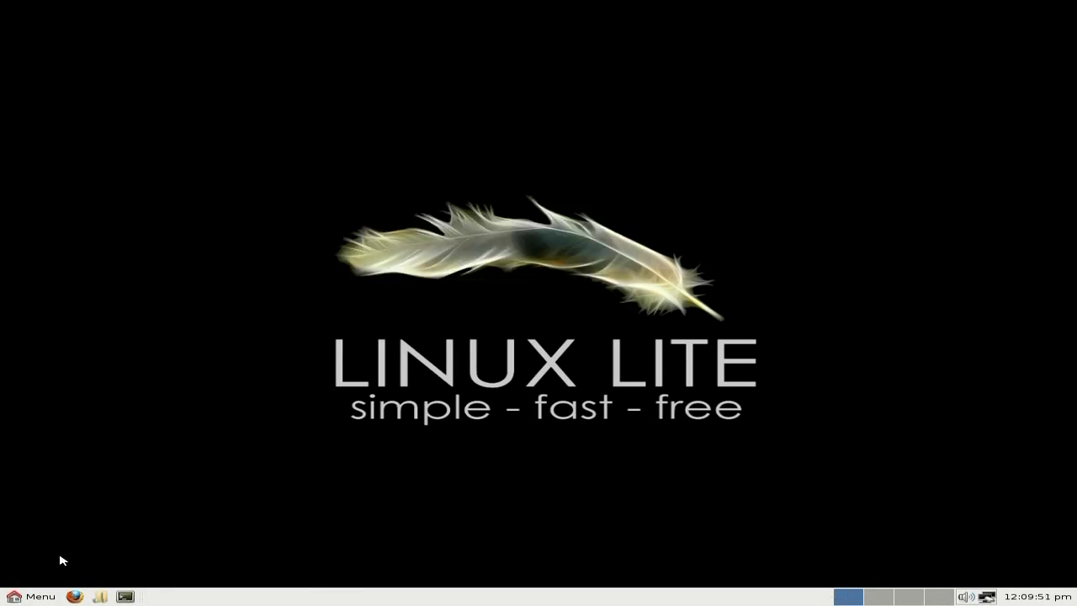
Open Install/Remove Software from the system settings and authorise it with the account password
left_click(33, 597)
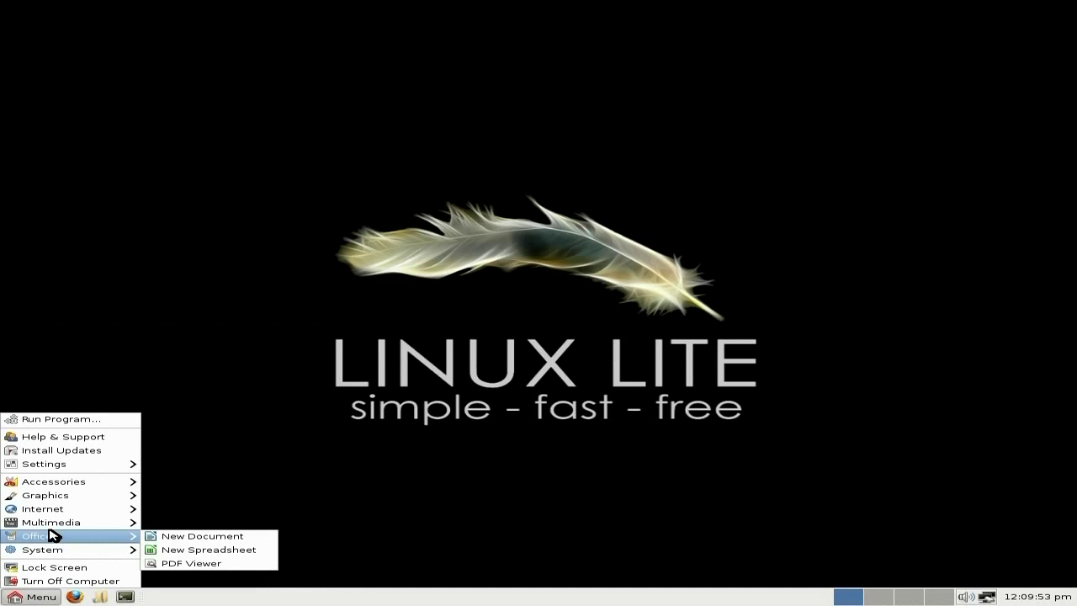
mouse_move(64, 468)
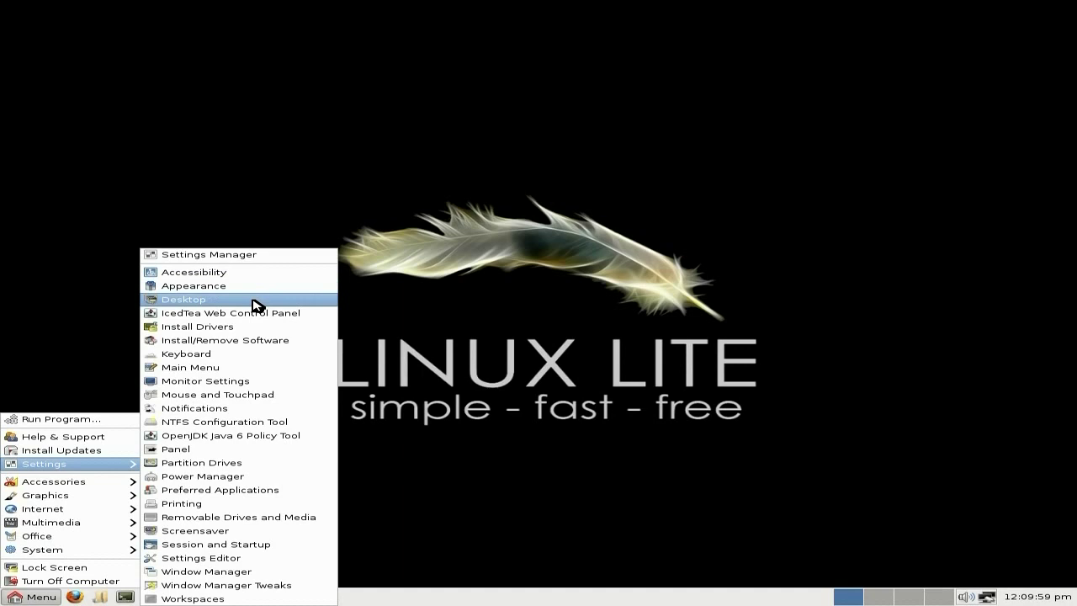
left_click(226, 346)
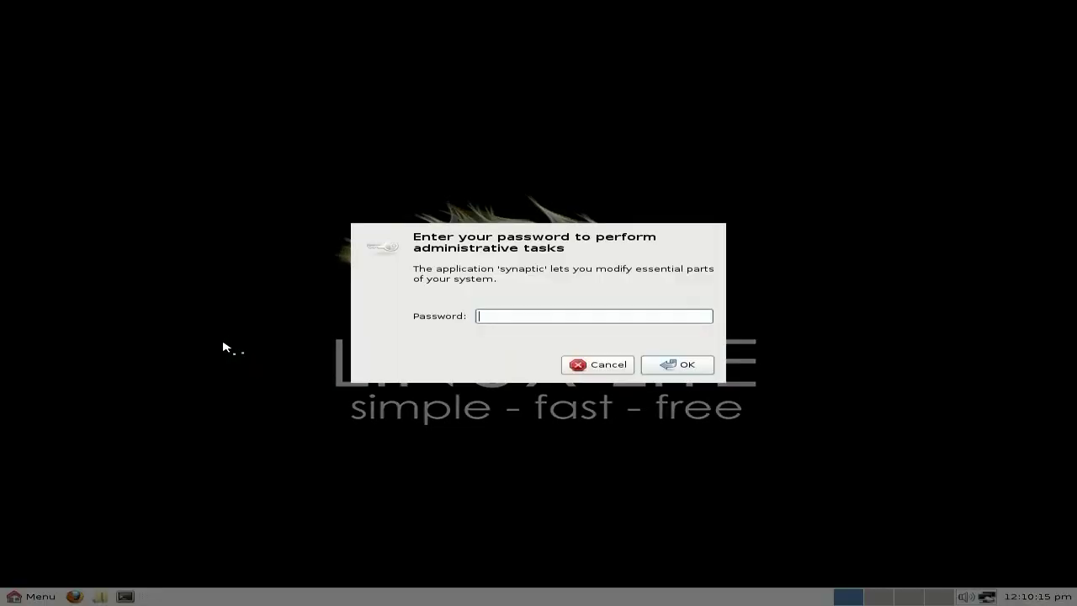
type("•••••••••••")
key("Return")
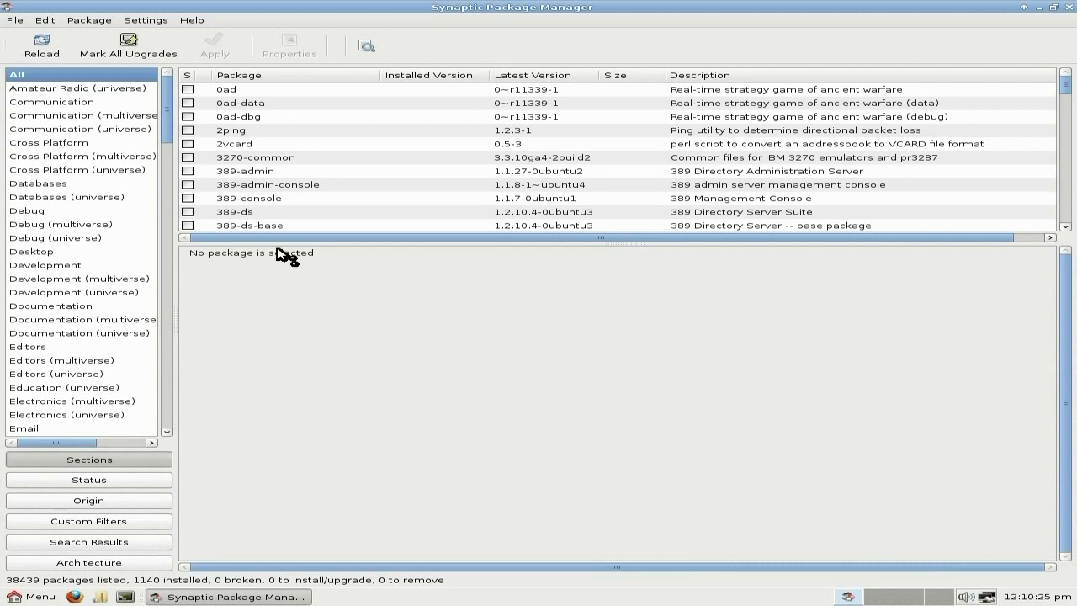
Search package names and descriptions for openshot, and close the package manager
left_click(367, 47)
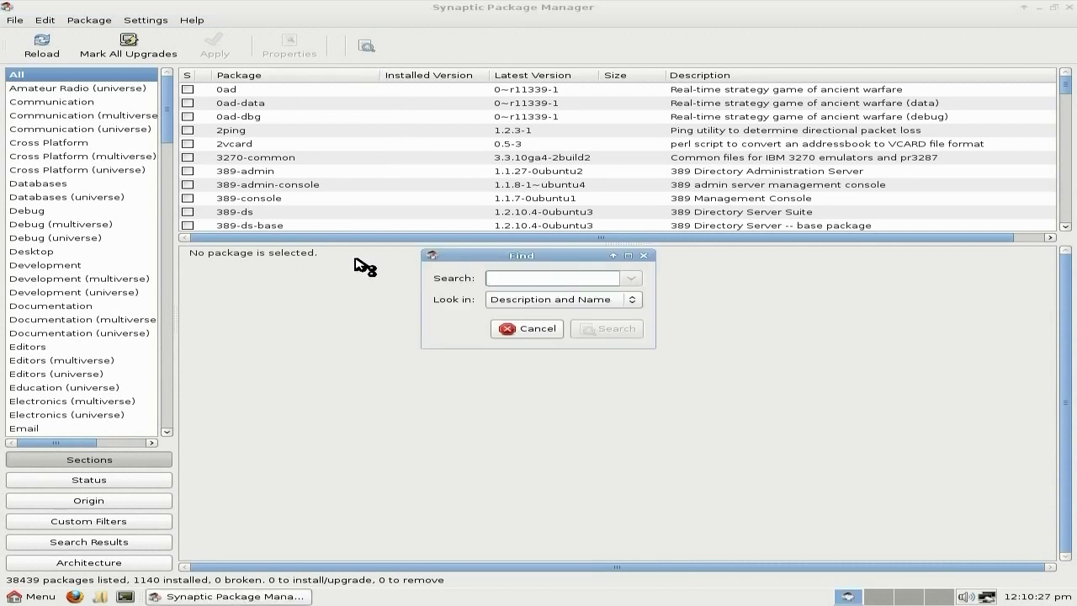
type("o")
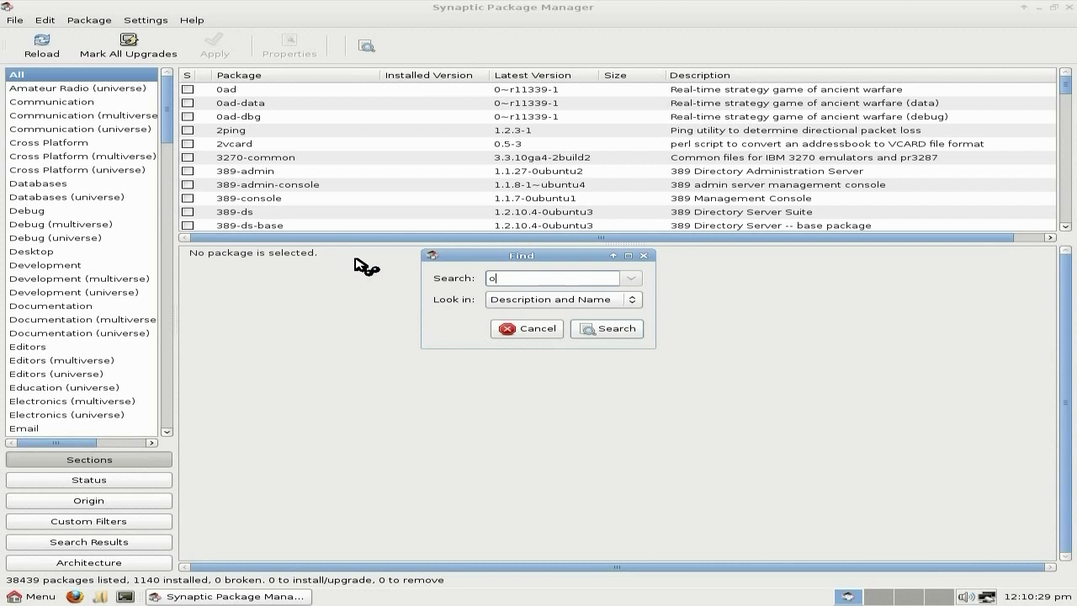
type("penshot")
key("Return")
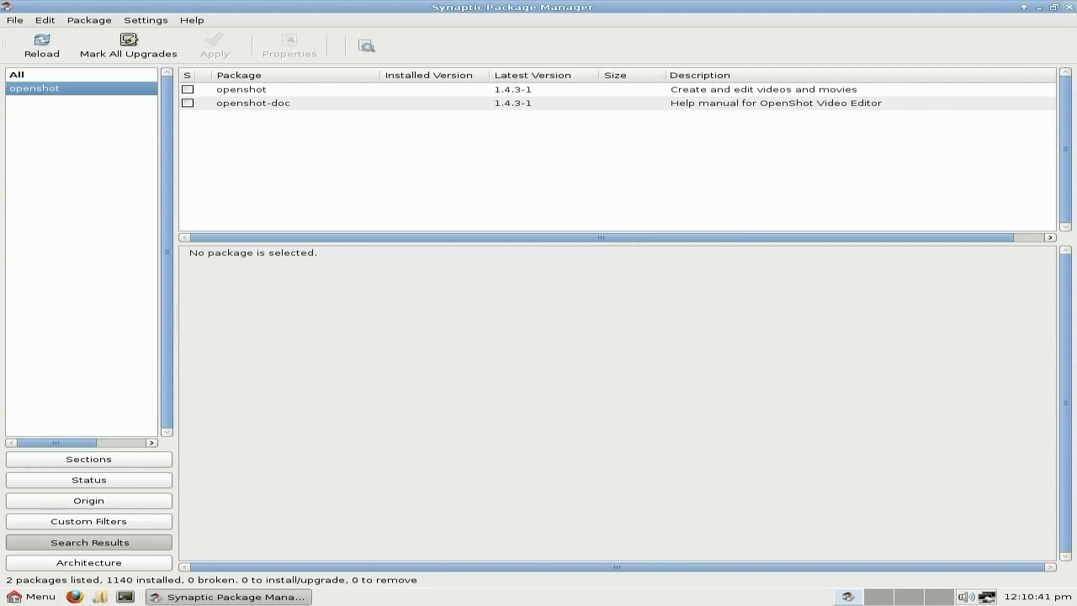
left_click(1069, 10)
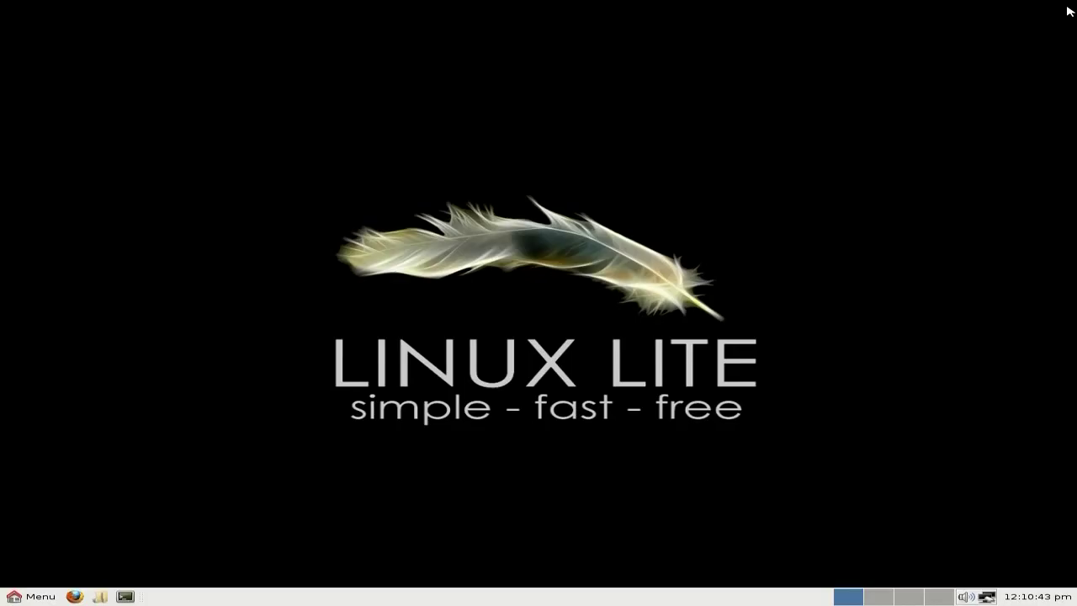
Start the Restricted Extras installer, authorise it with the account password and confirm the package installation
left_click(27, 598)
mouse_move(73, 468)
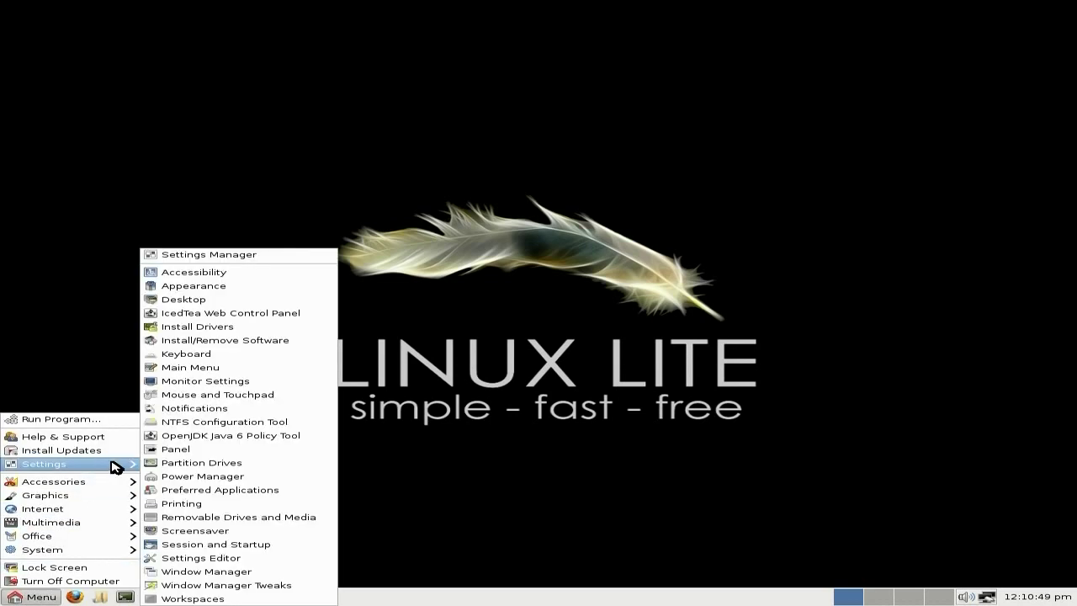
mouse_move(91, 483)
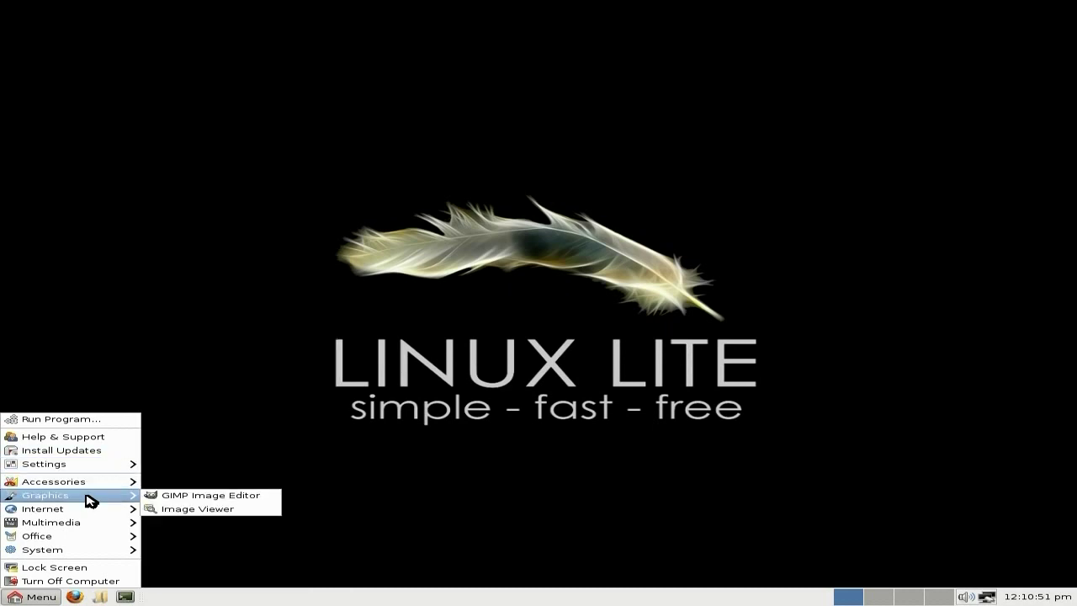
mouse_move(85, 551)
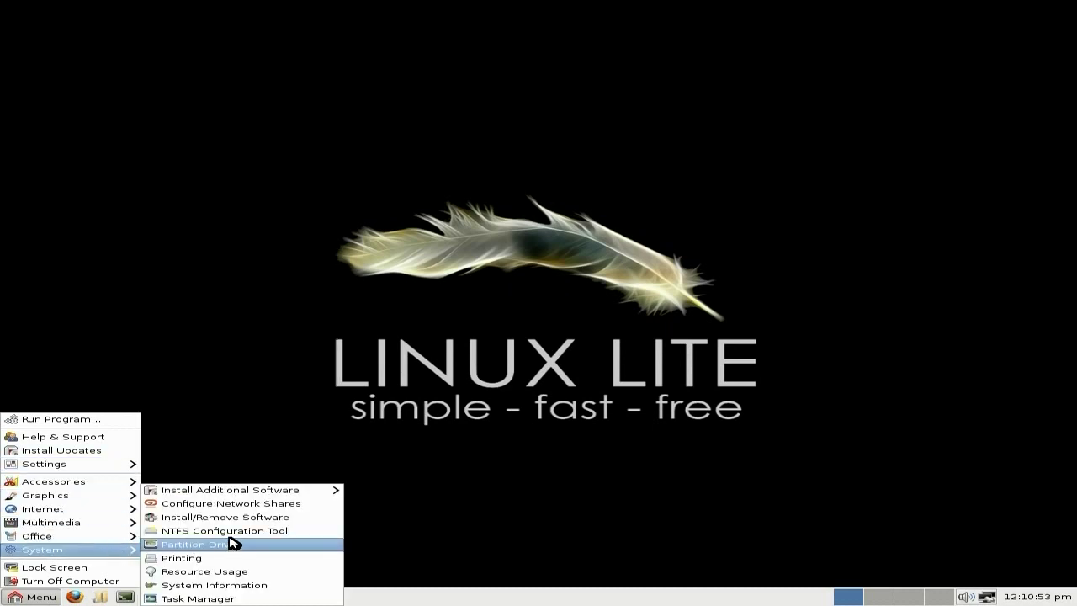
mouse_move(238, 493)
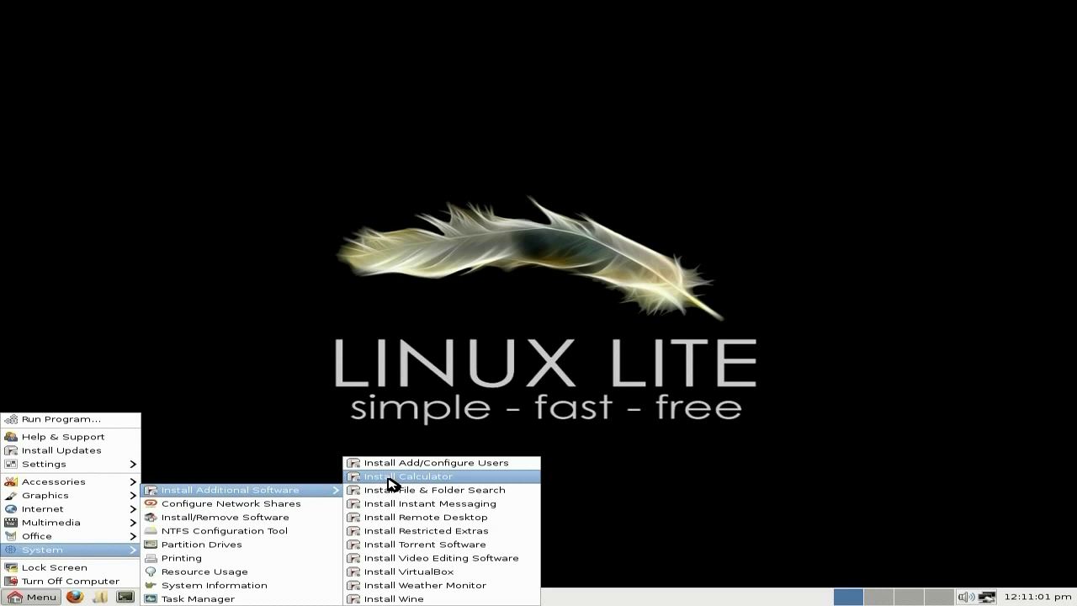
left_click(410, 531)
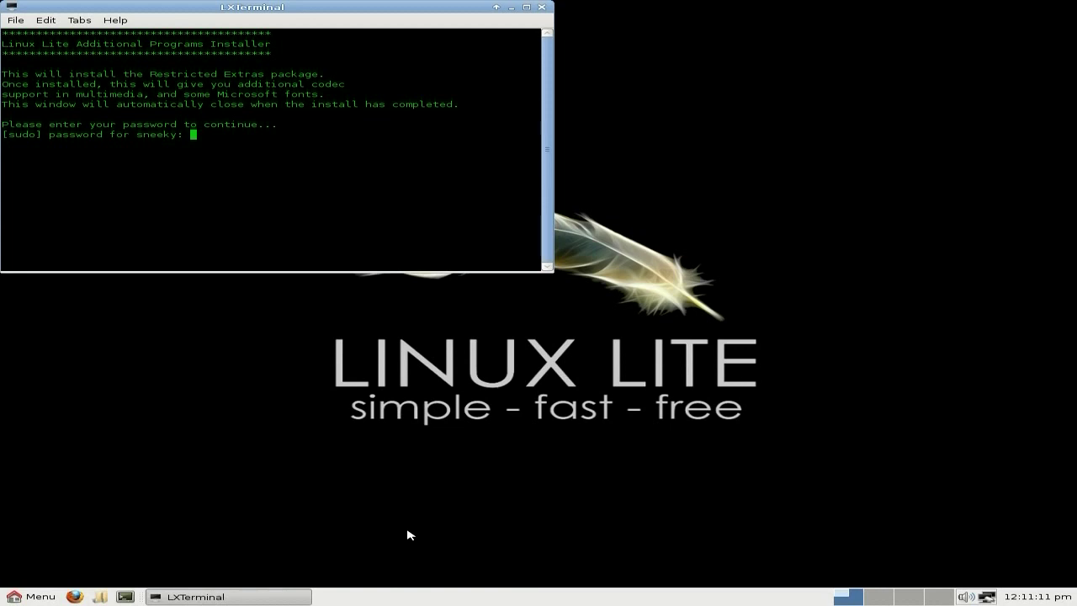
key("Return")
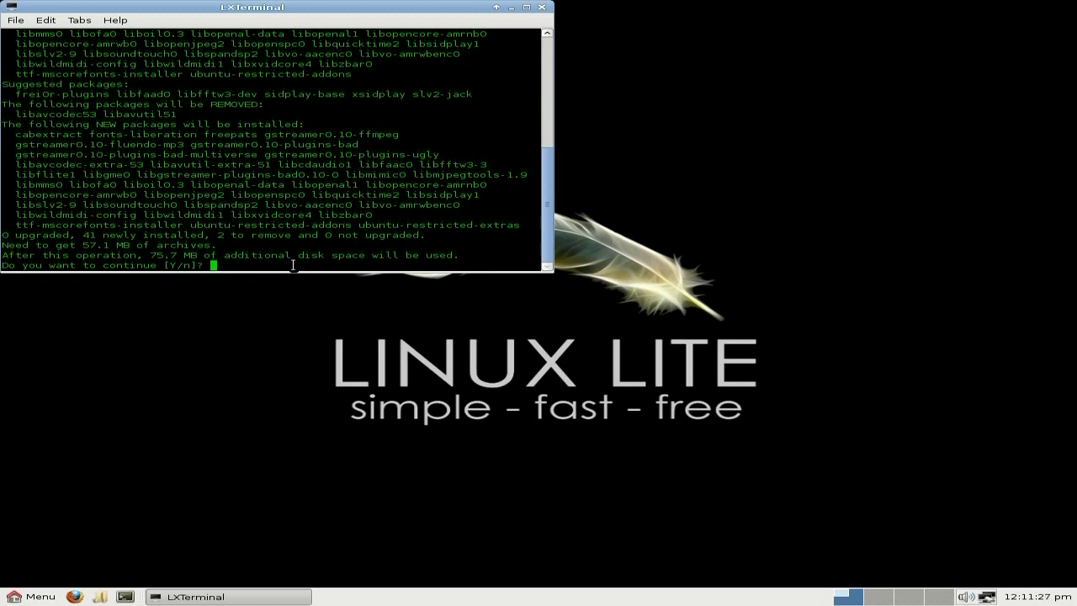
type("y")
key("Return")
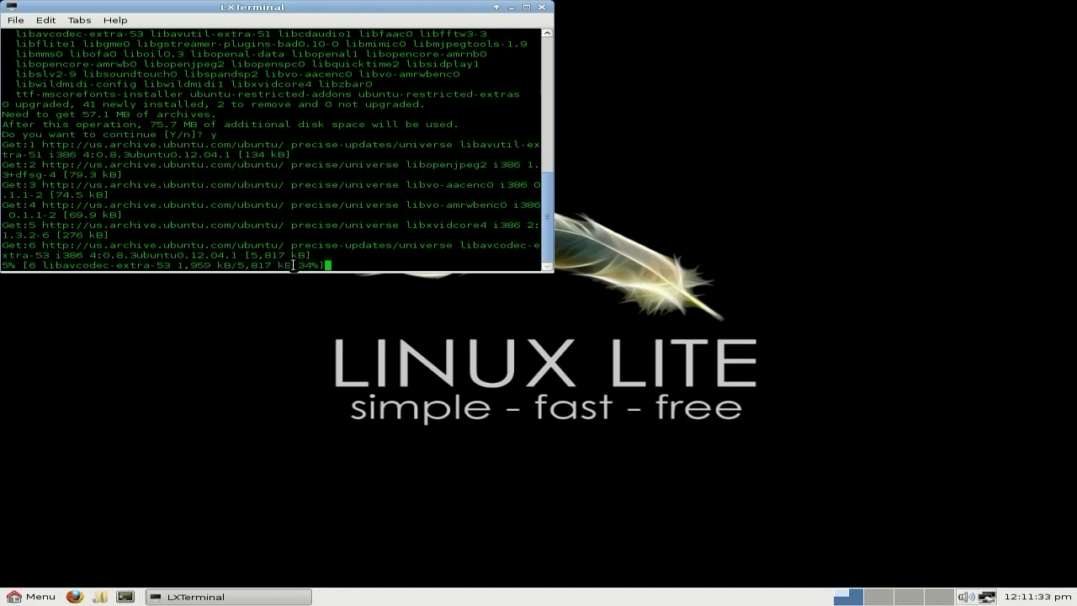
Switch to the second workspace, open Task Manager to view the running processes, and quit it
left_click(885, 599)
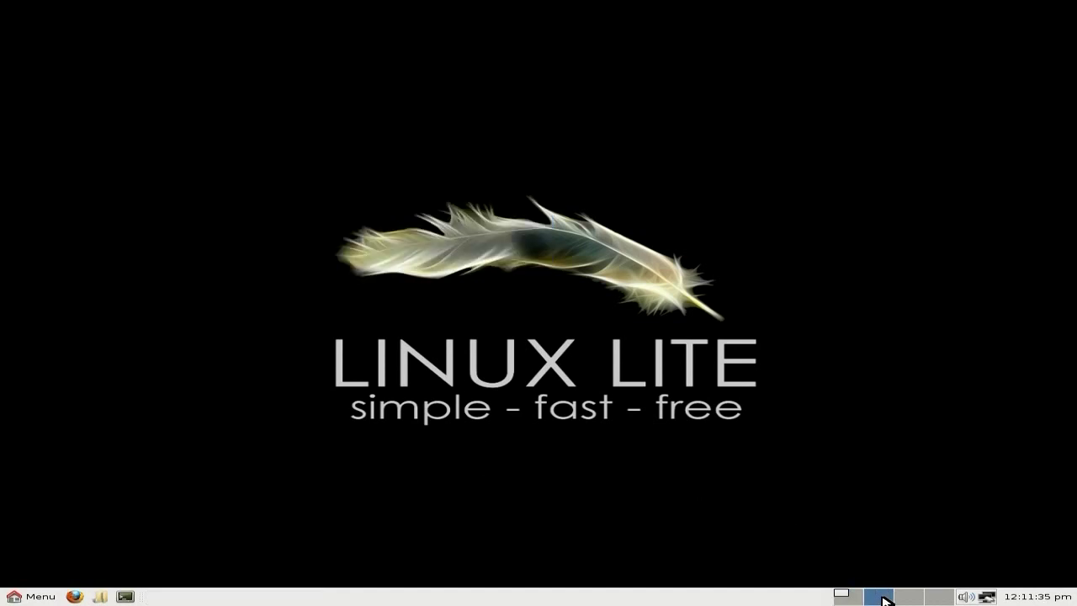
left_click(28, 598)
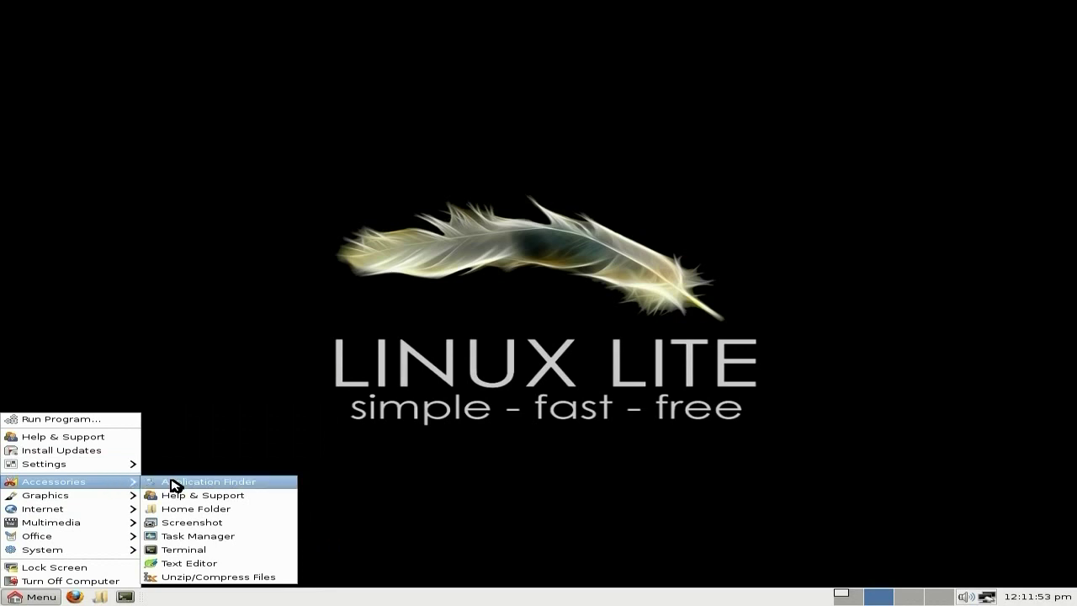
left_click(188, 540)
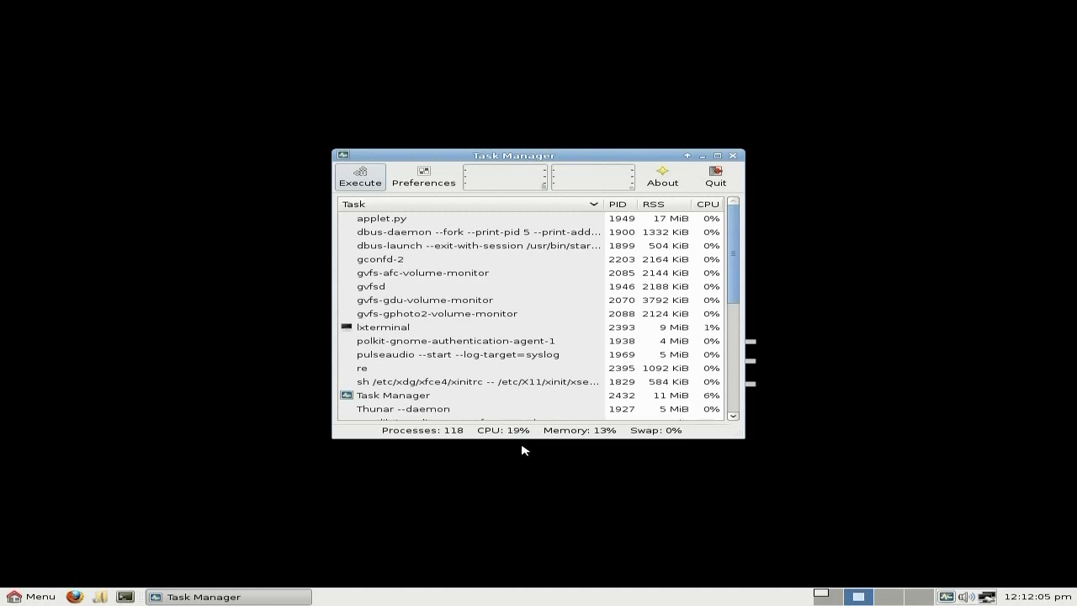
left_click(716, 178)
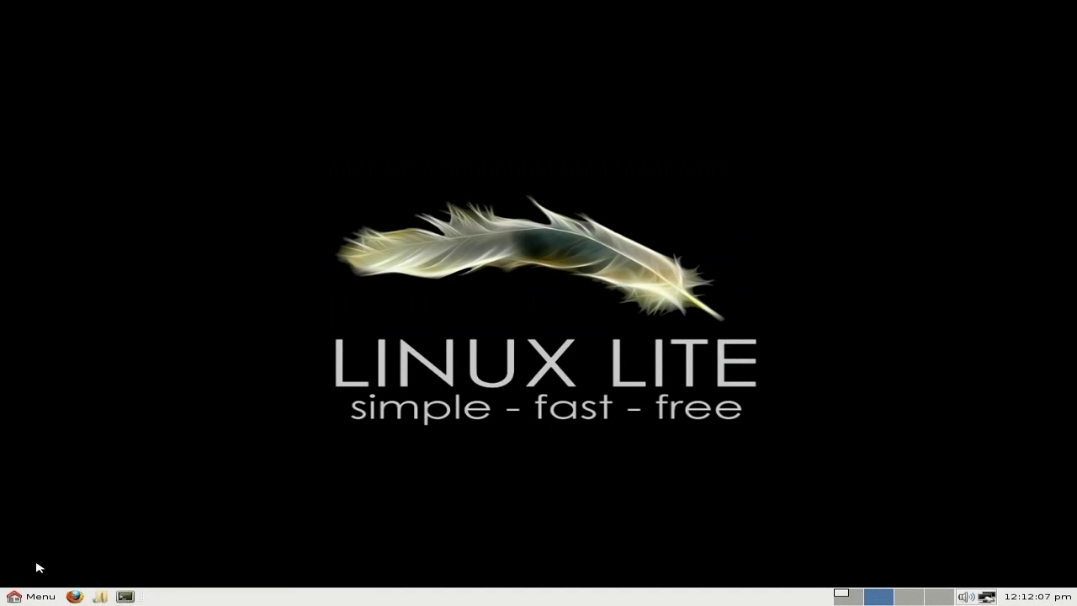
Open the GIMP Image Editor to show its workspace, and close it
left_click(37, 598)
mouse_move(70, 501)
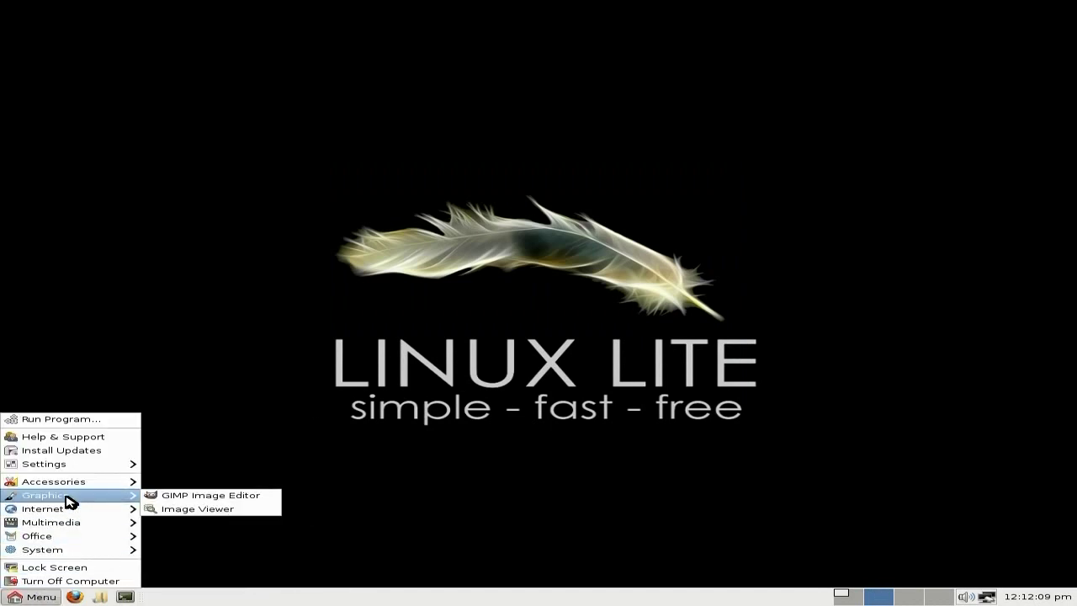
left_click(195, 497)
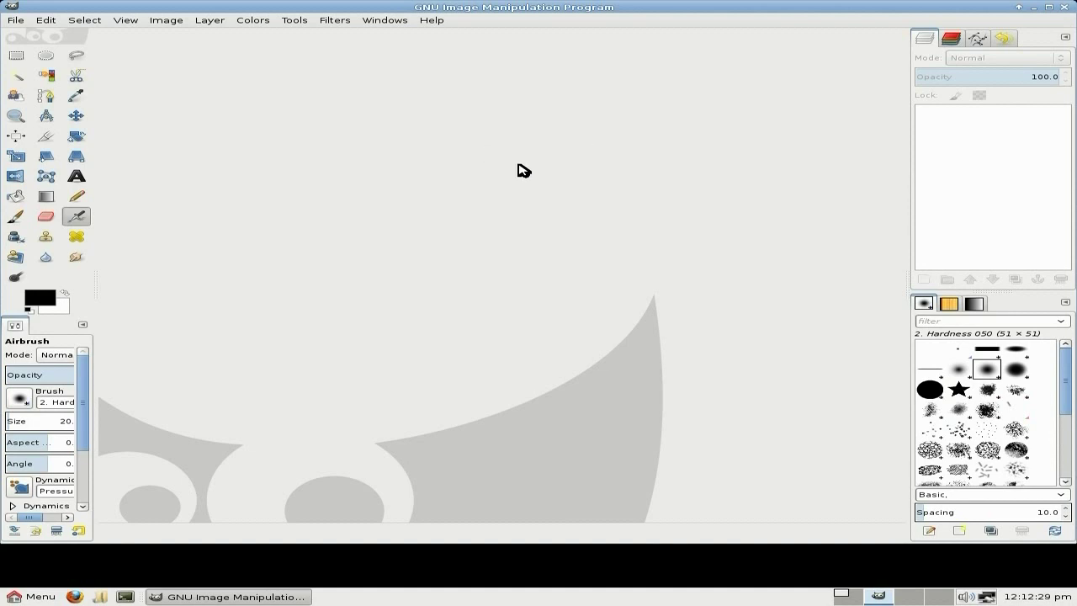
left_click(1064, 8)
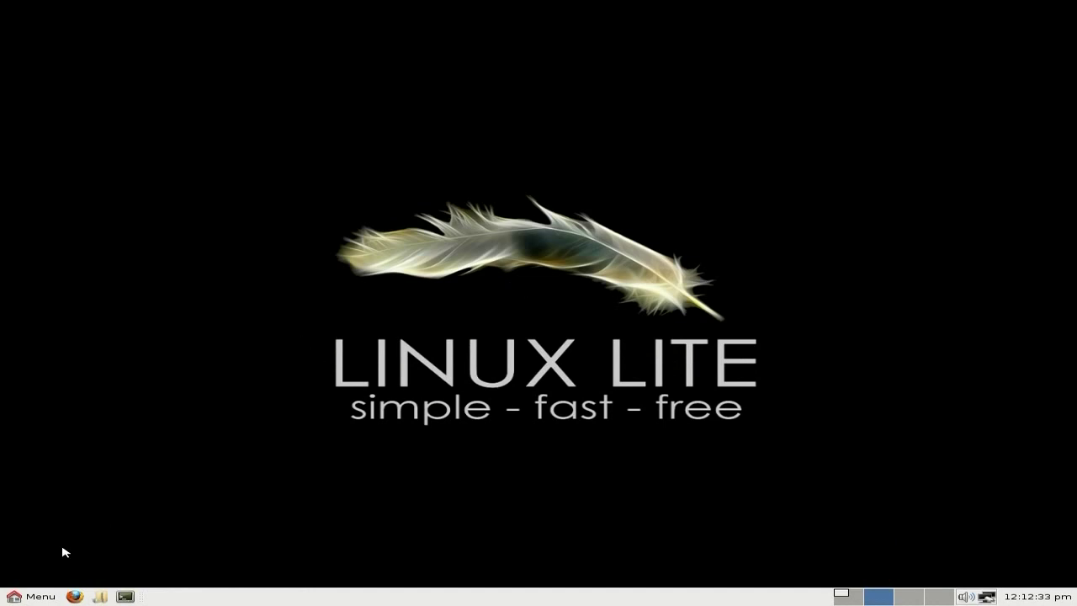
Open the CD/DVD Burner to show its disc composition options, and close it
left_click(32, 598)
mouse_move(72, 512)
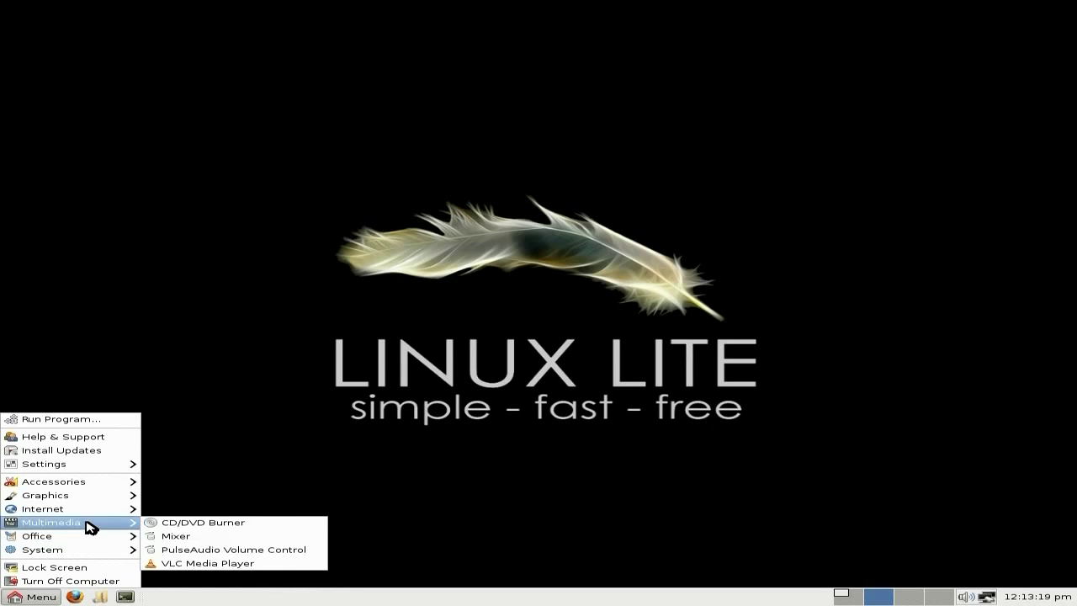
left_click(206, 524)
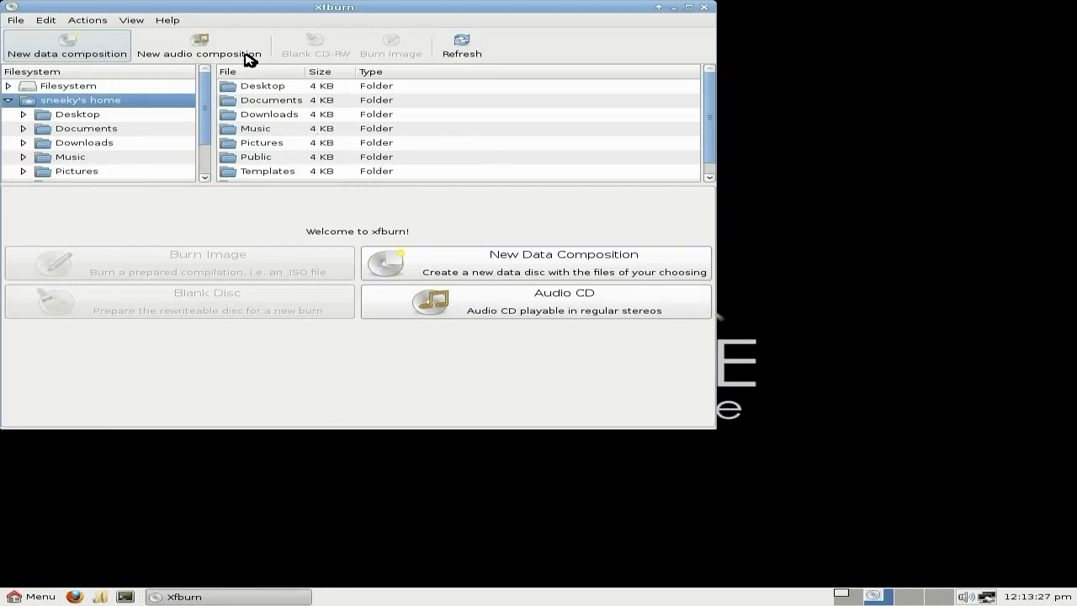
left_click(705, 8)
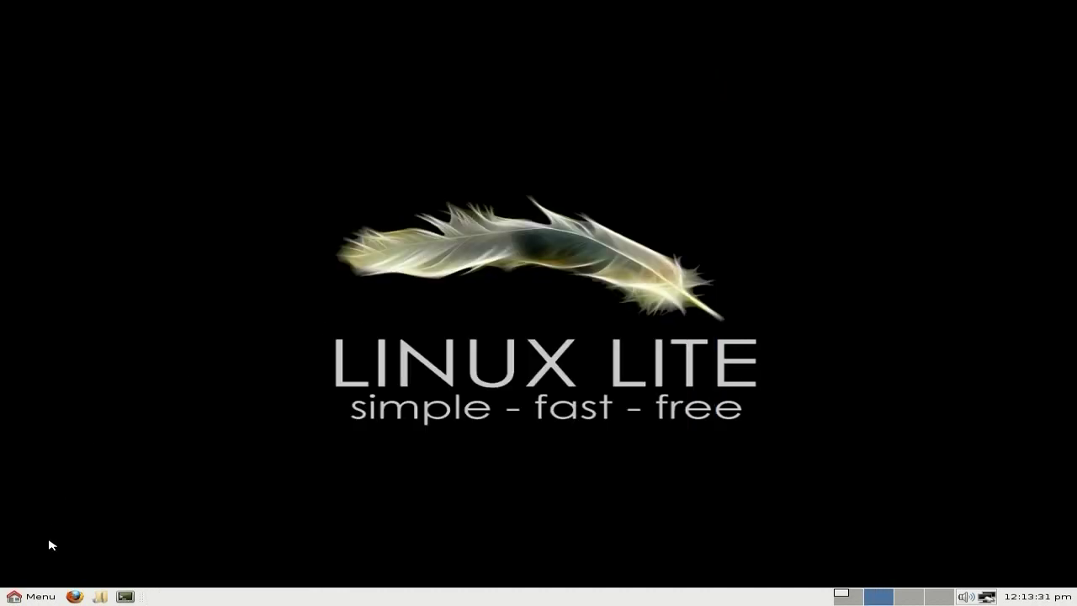
Open a new blank LibreOffice Writer document and close it
left_click(39, 597)
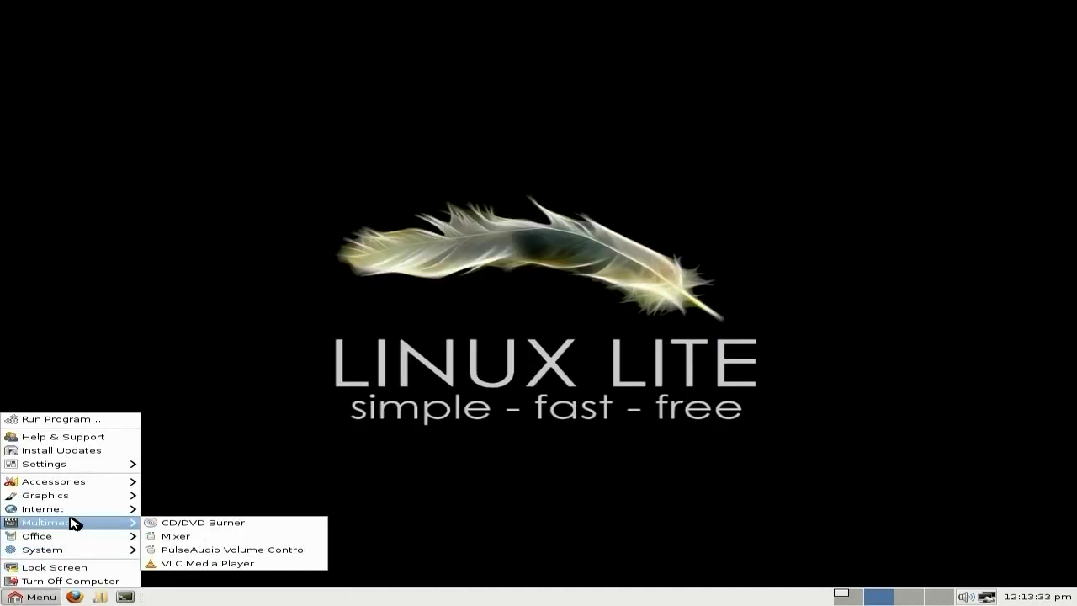
mouse_move(126, 508)
mouse_move(126, 529)
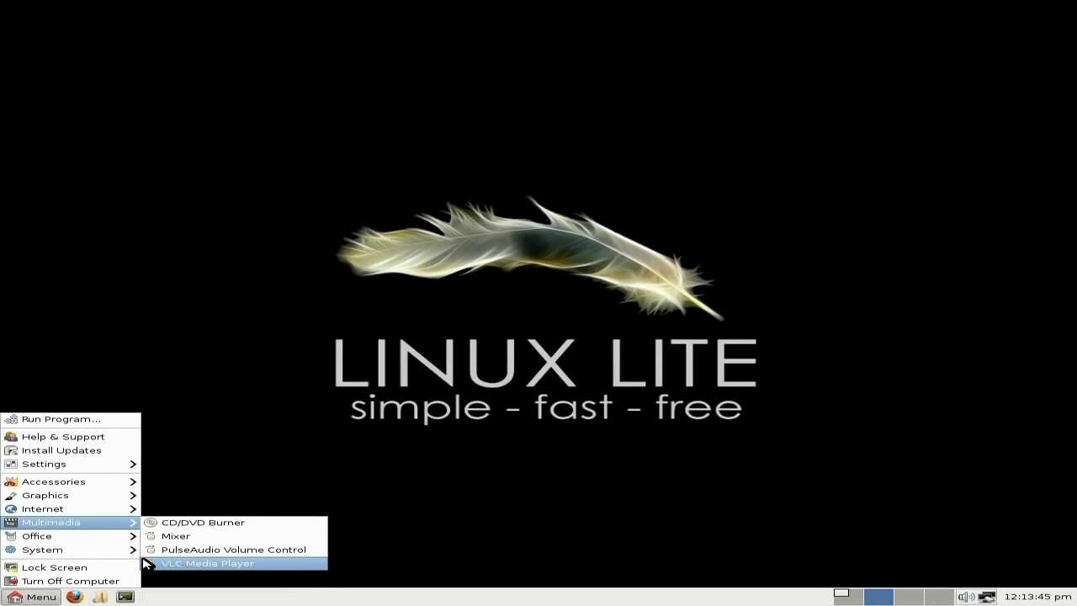
mouse_move(98, 542)
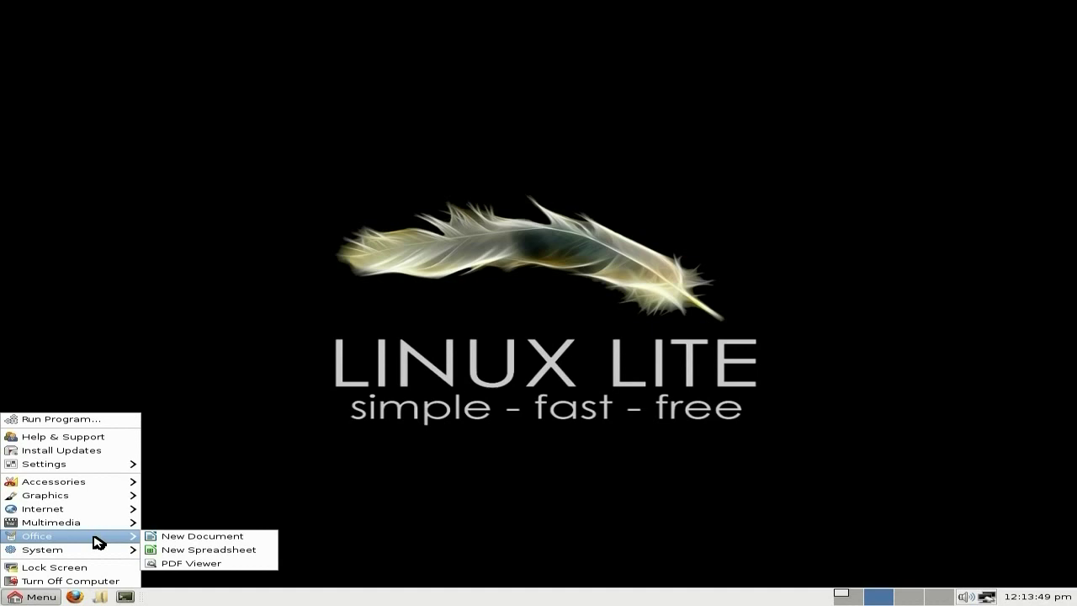
left_click(198, 537)
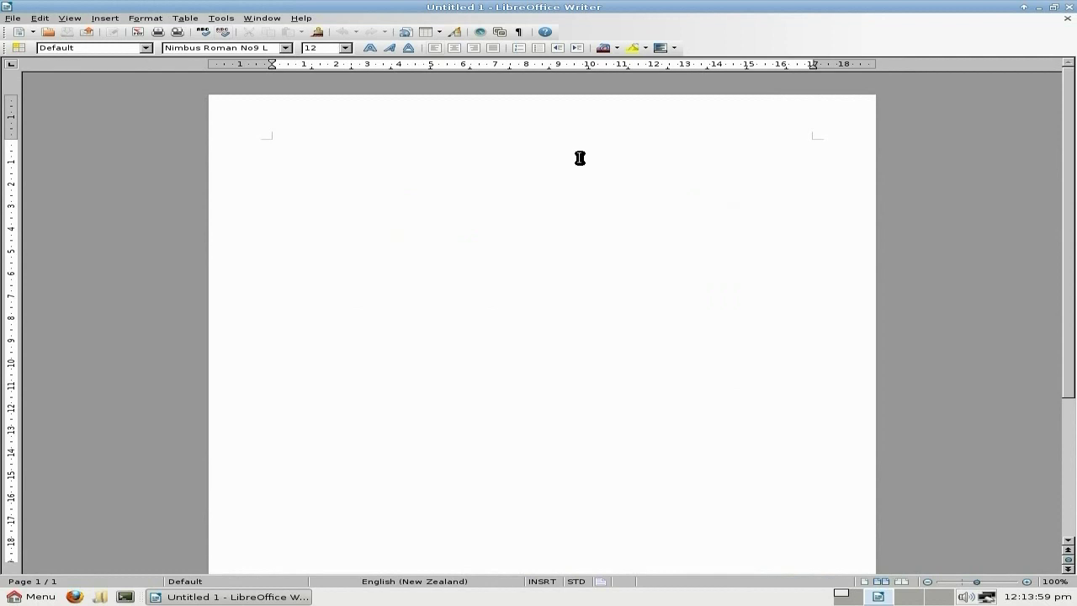
left_click(1070, 19)
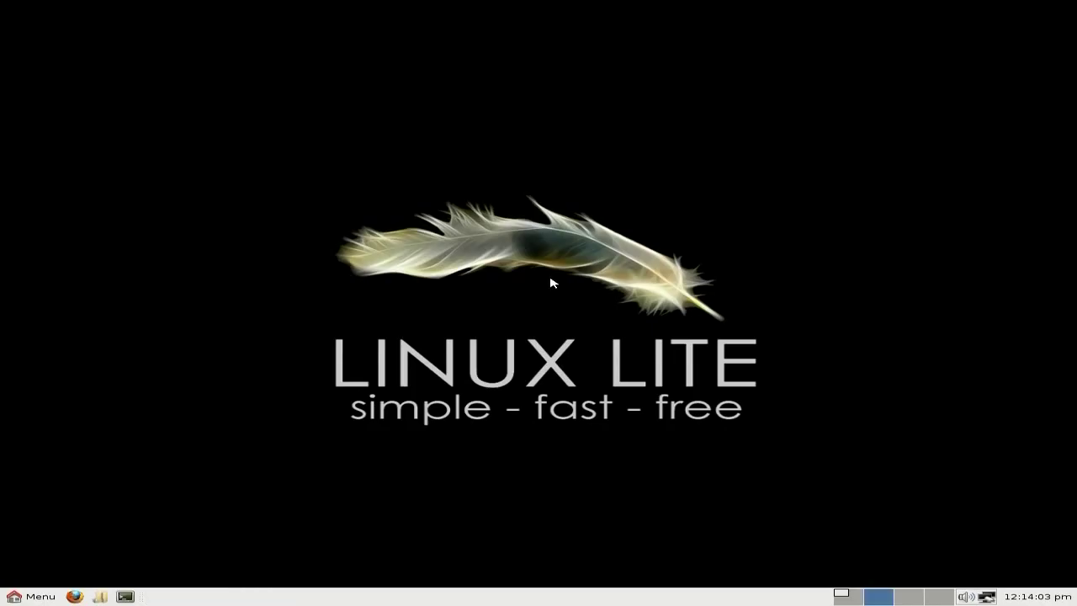
left_click(27, 597)
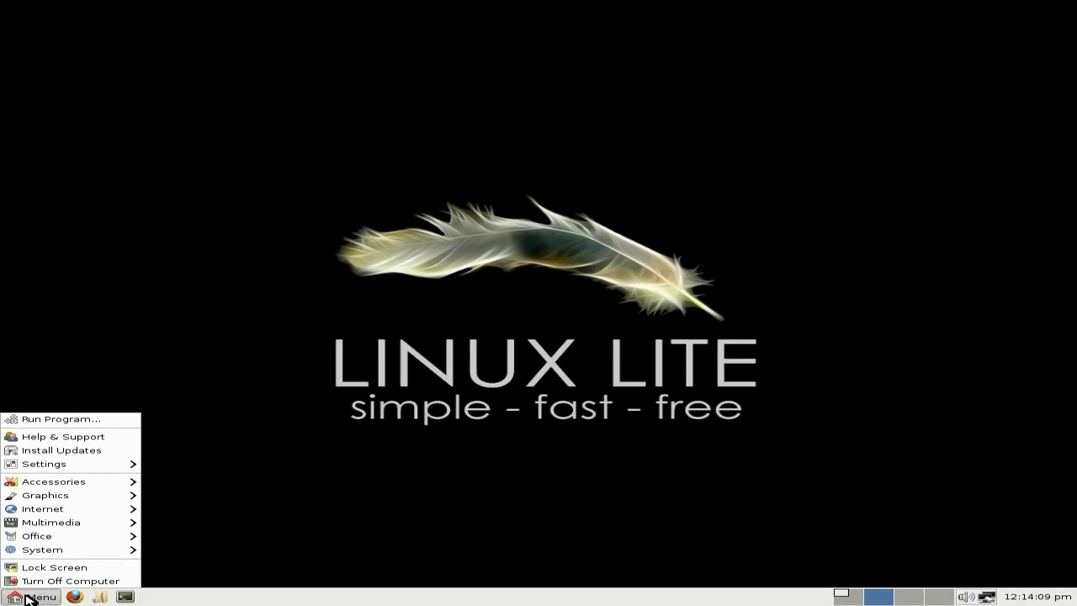
mouse_move(42, 558)
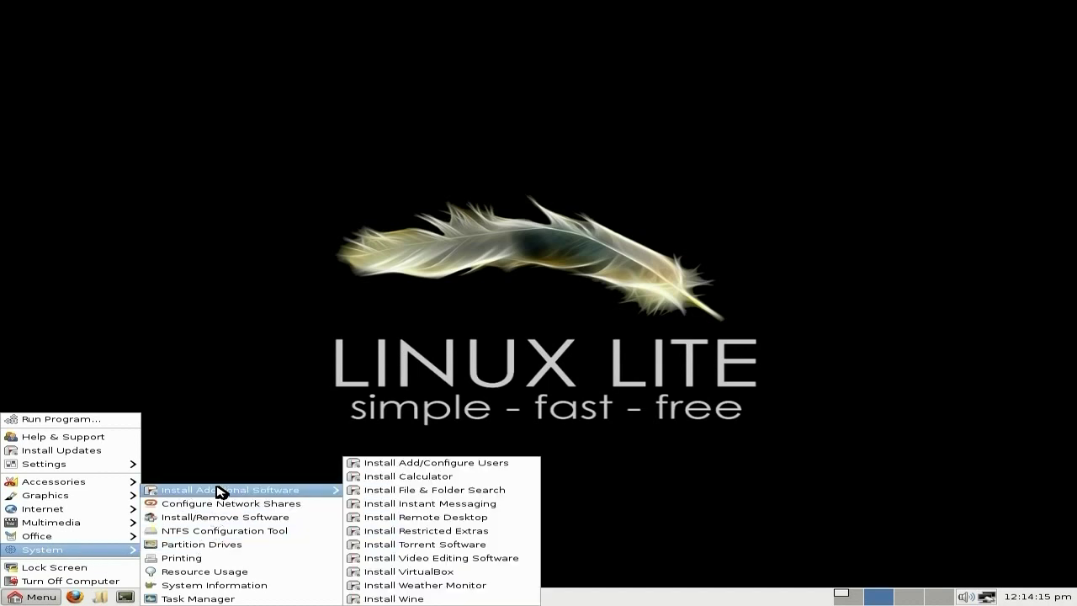
mouse_move(216, 490)
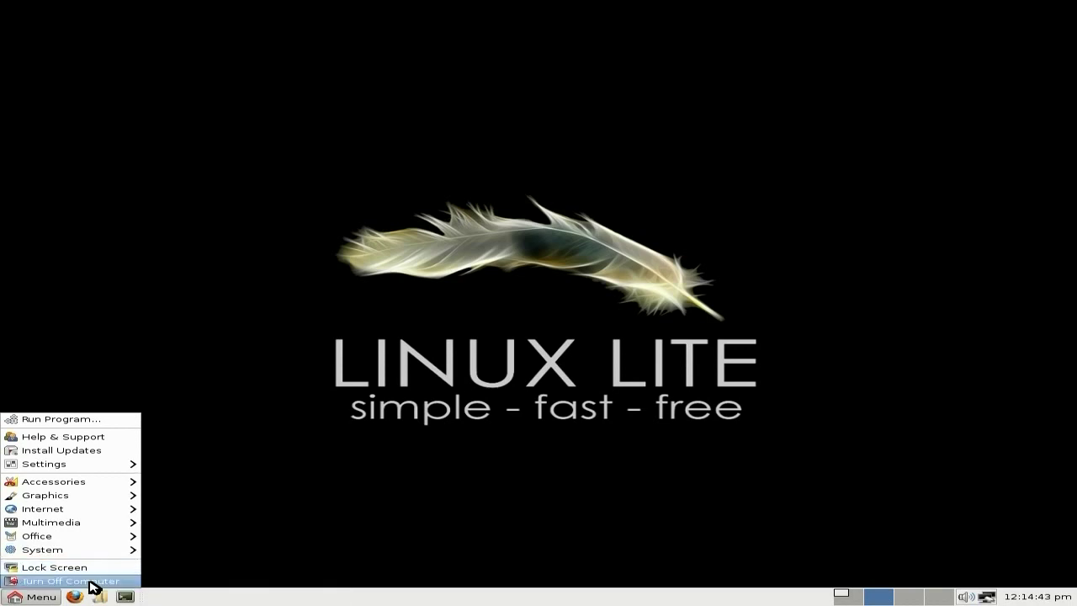
left_click(346, 493)
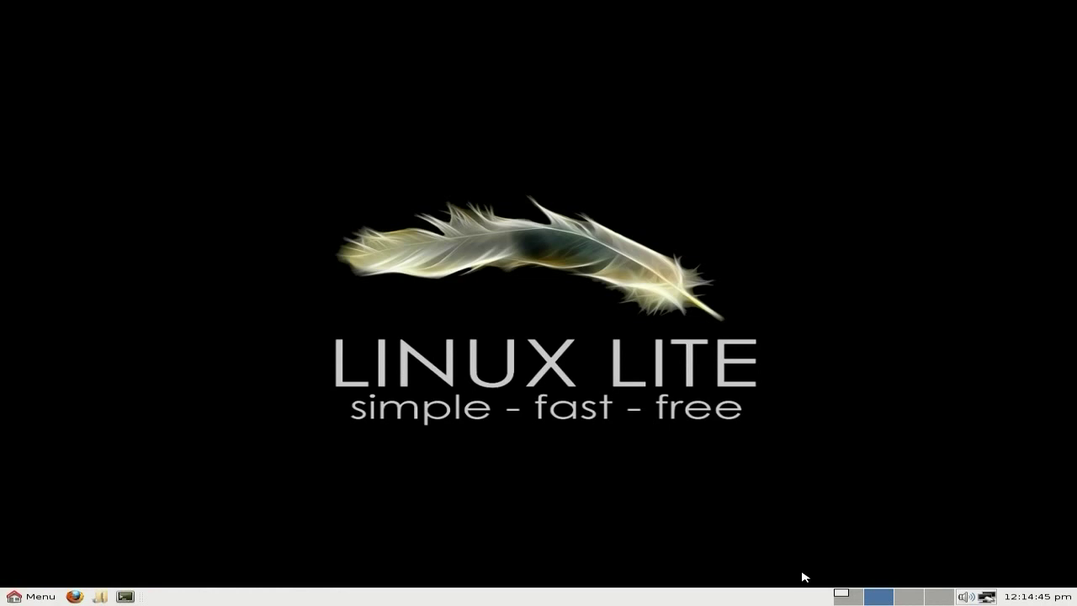
Return to the installer terminal on the first workspace and accept the TrueType core fonts EULA for ttf-mscorefonts-installer
left_click(851, 597)
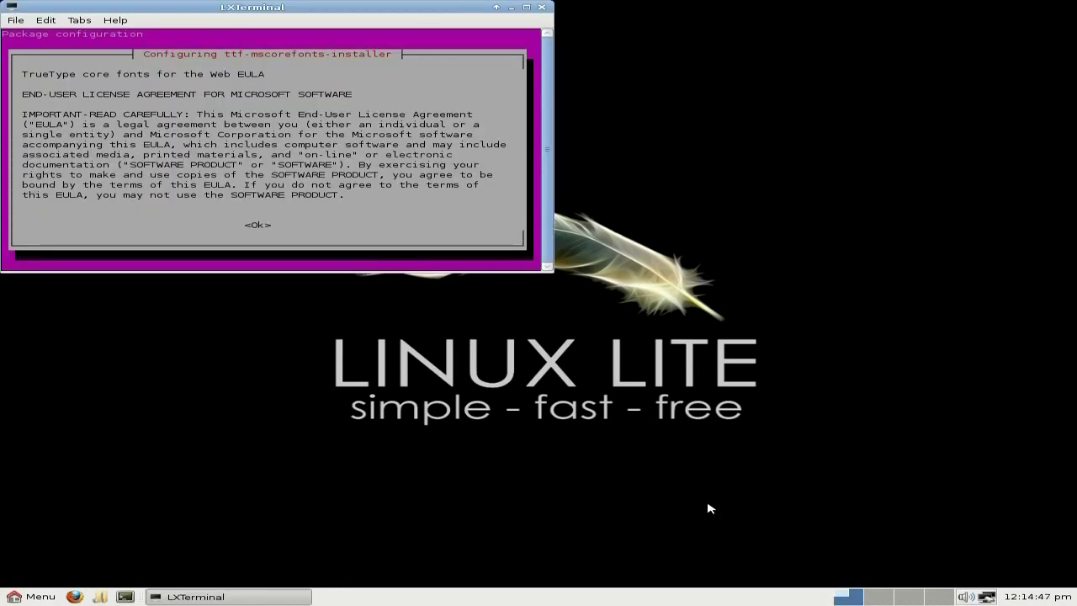
key("Tab")
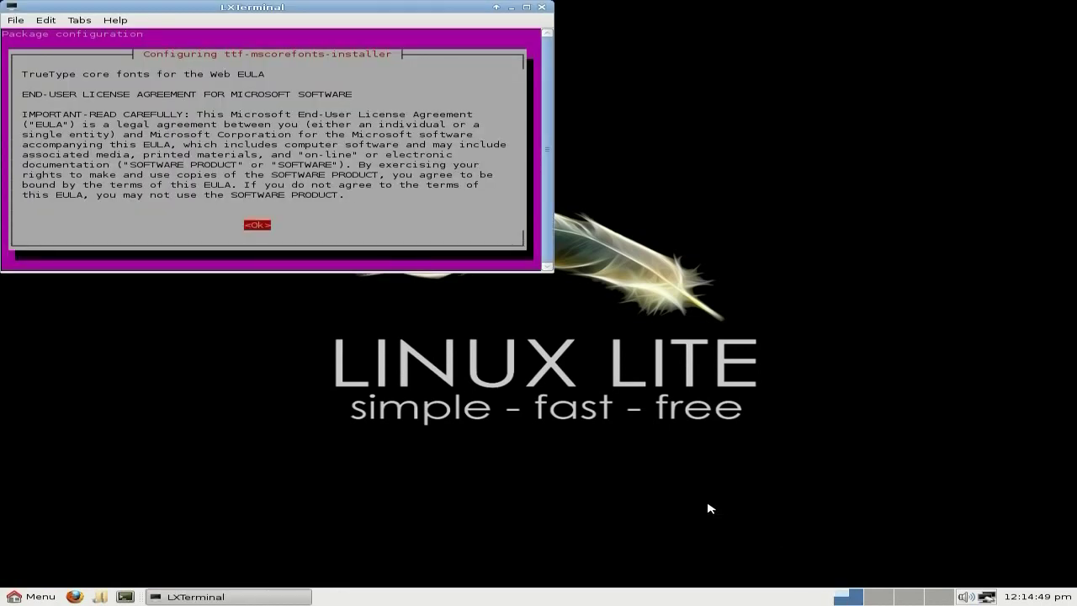
key("Return")
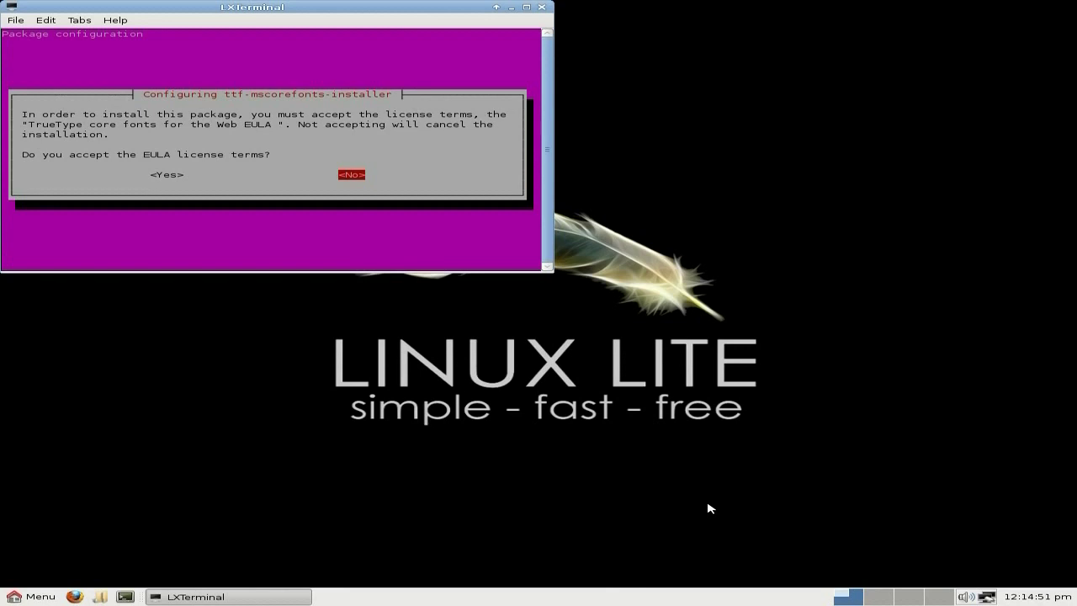
key("Left")
key("Return")
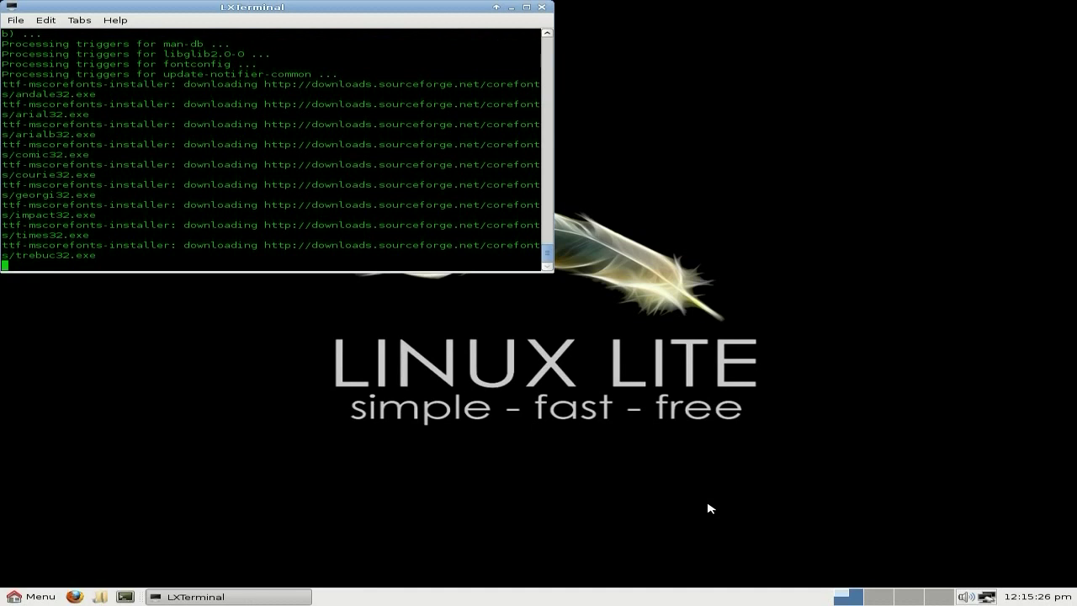
Switch to the second workspace and set the desktop background to the I Love Linux image in the desktop settings
left_click(885, 597)
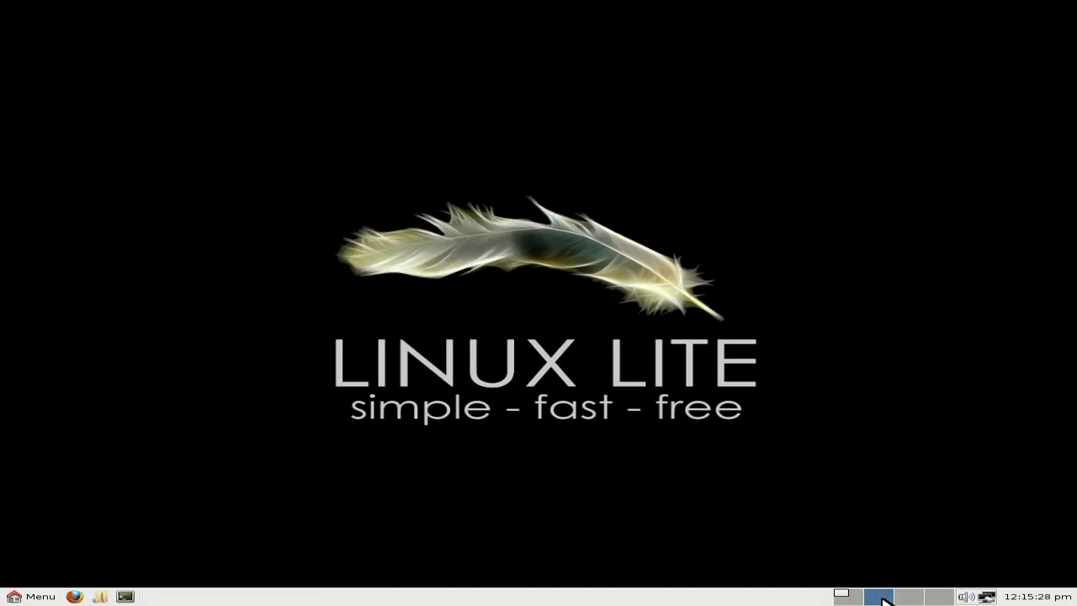
right_click(441, 145)
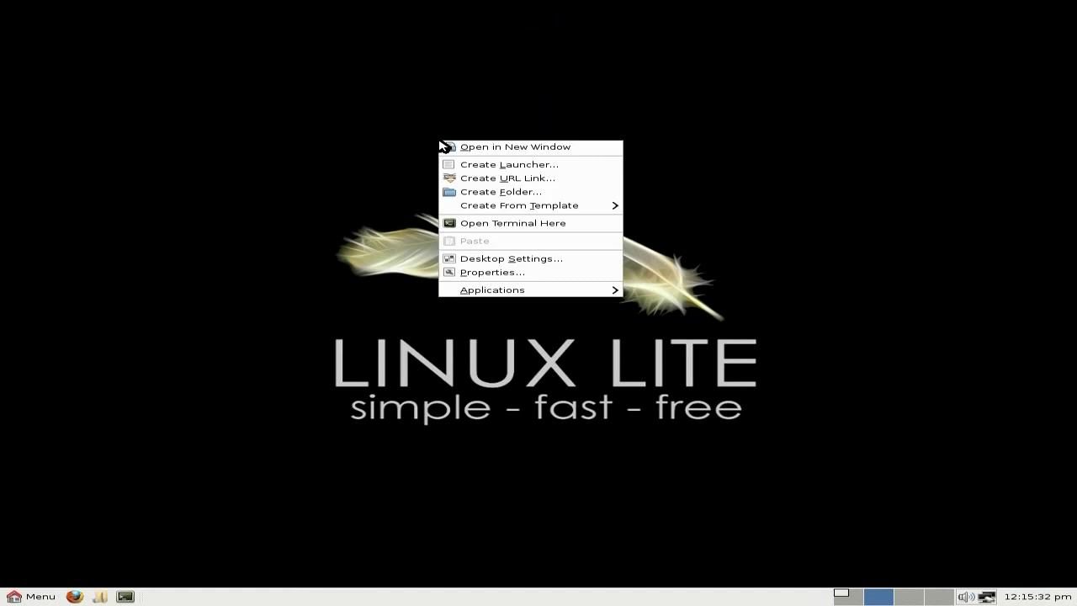
left_click(541, 260)
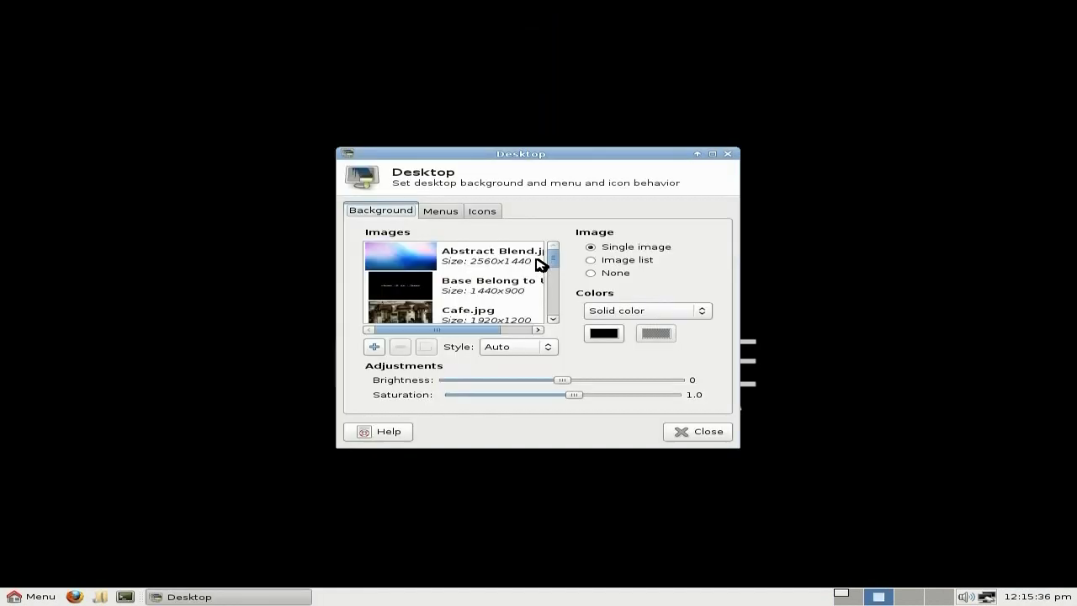
scroll(516, 290, "down", 5)
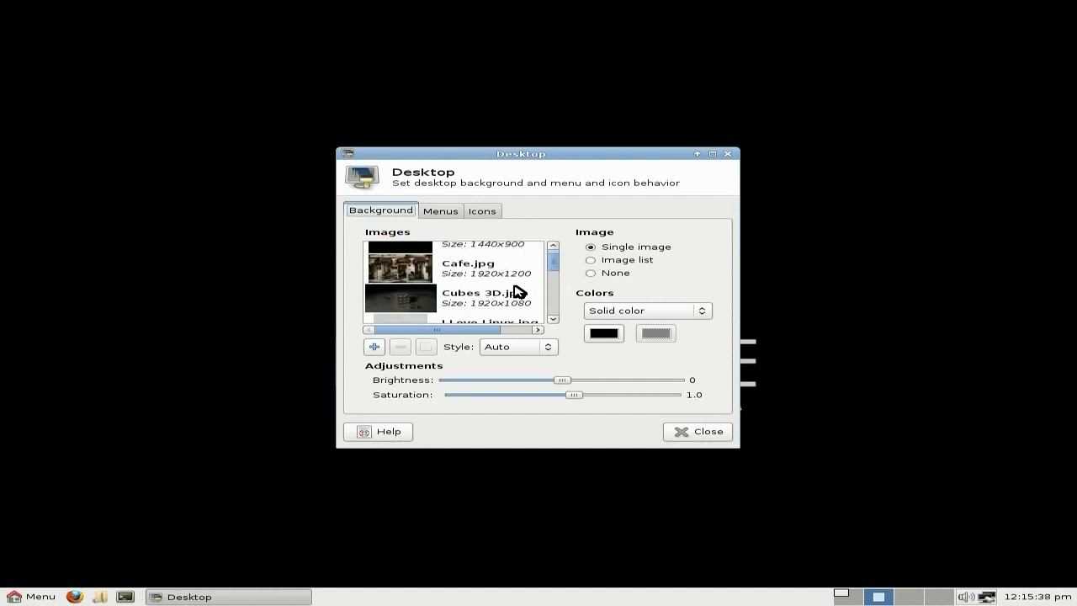
scroll(525, 289, "up", 1)
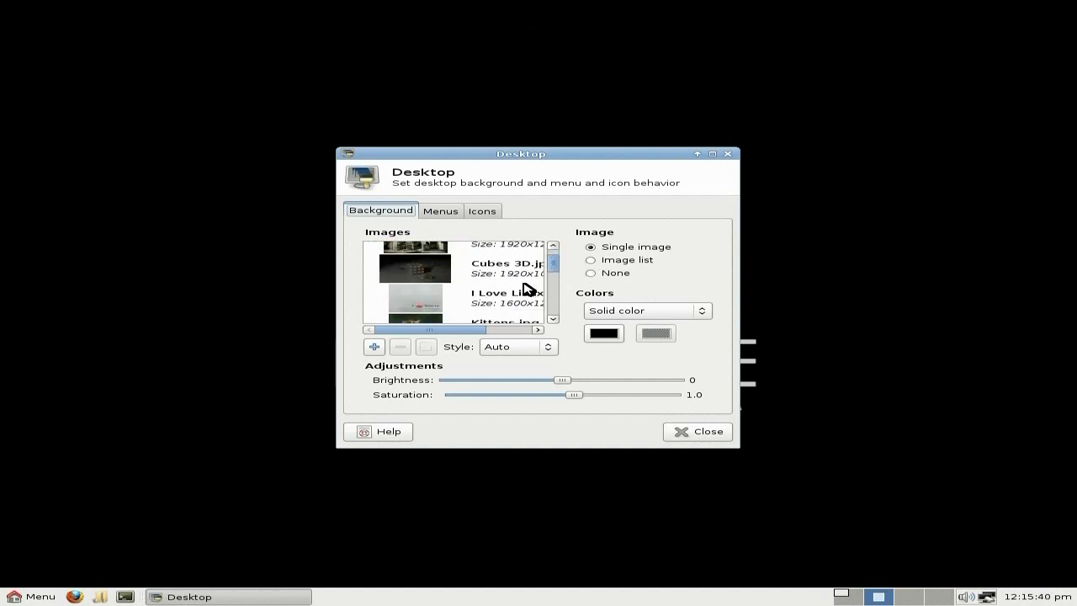
scroll(525, 289, "down", 4)
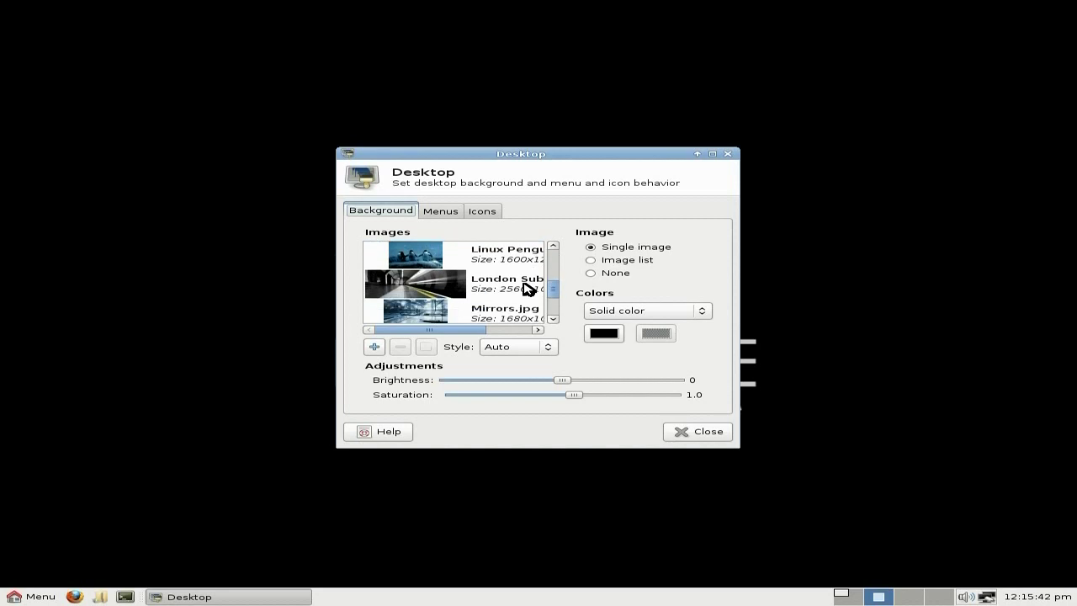
scroll(524, 288, "up", 2)
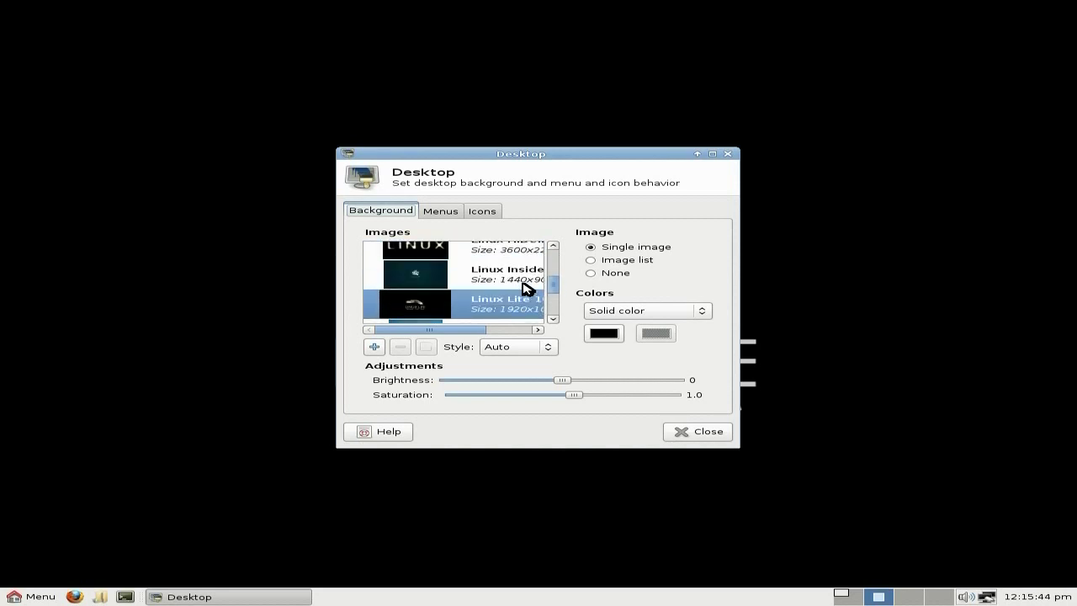
scroll(524, 289, "up", 4)
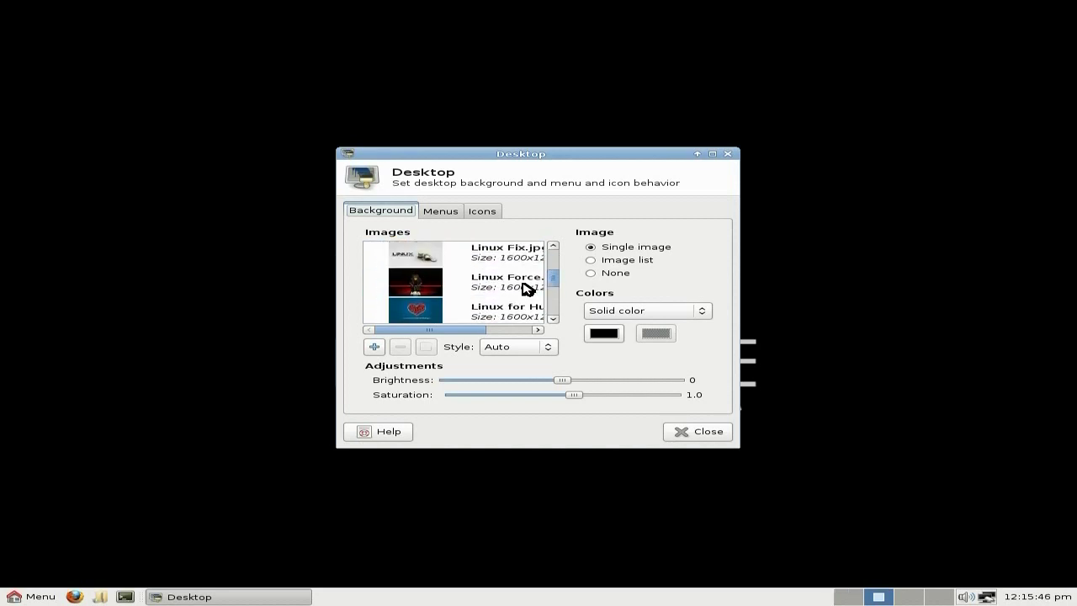
scroll(506, 282, "up", 2)
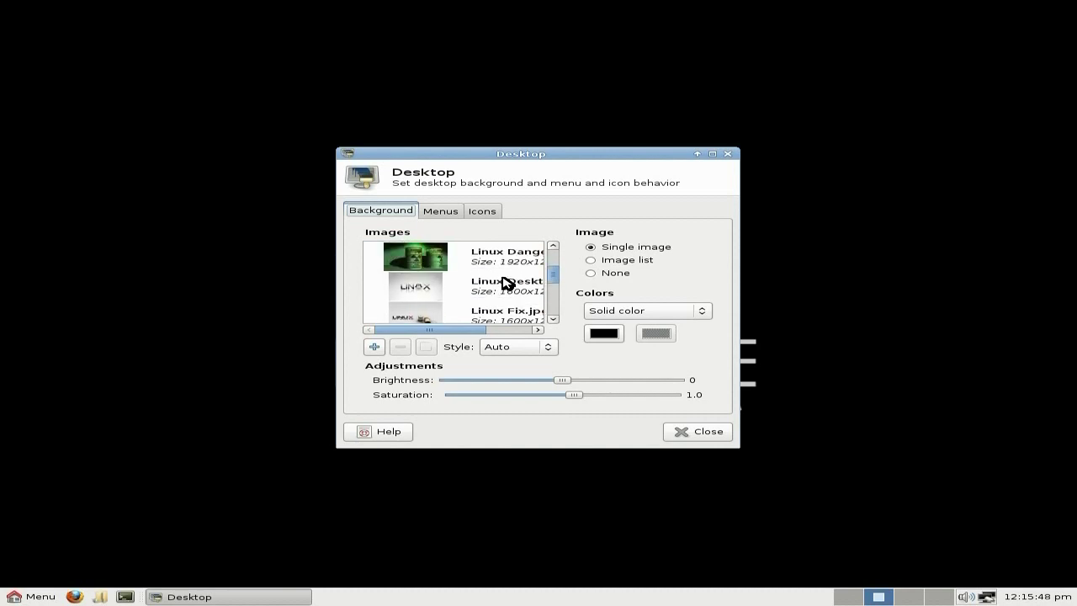
scroll(506, 282, "up", 4)
scroll(503, 282, "up", 1)
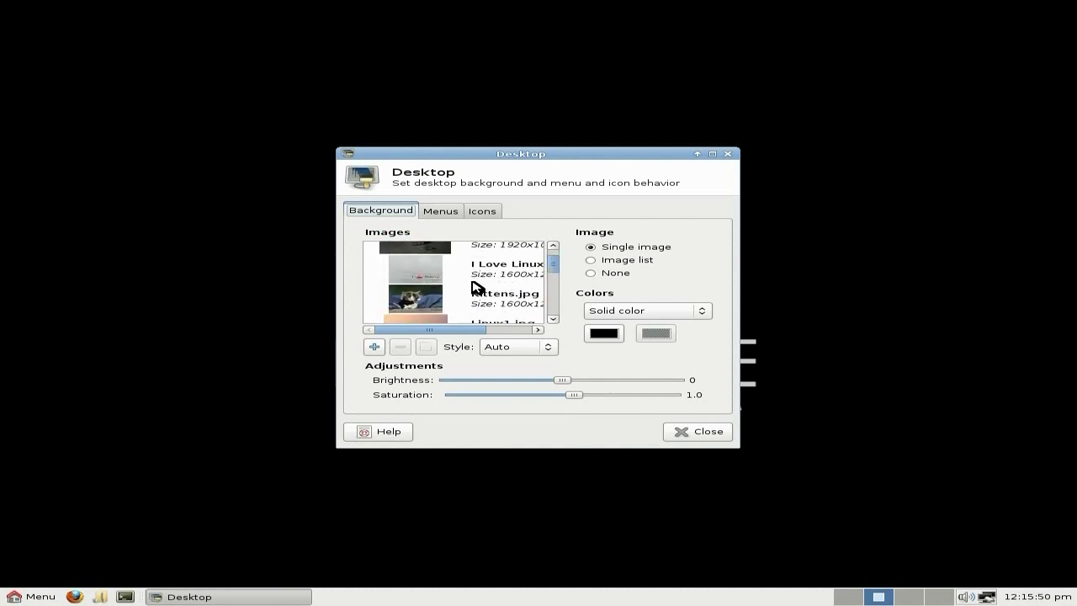
left_click(415, 275)
left_click(709, 432)
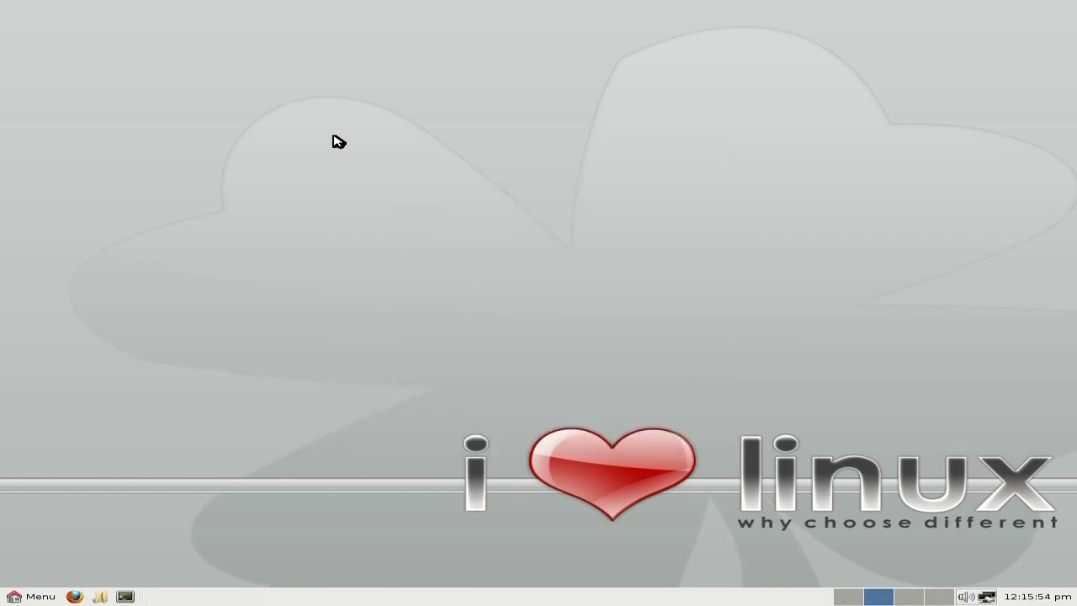
Reopen the desktop settings and set the background to the colourful Linux penguin image listed after Linux2.jpg
right_click(334, 138)
left_click(425, 257)
scroll(505, 263, "down", 1)
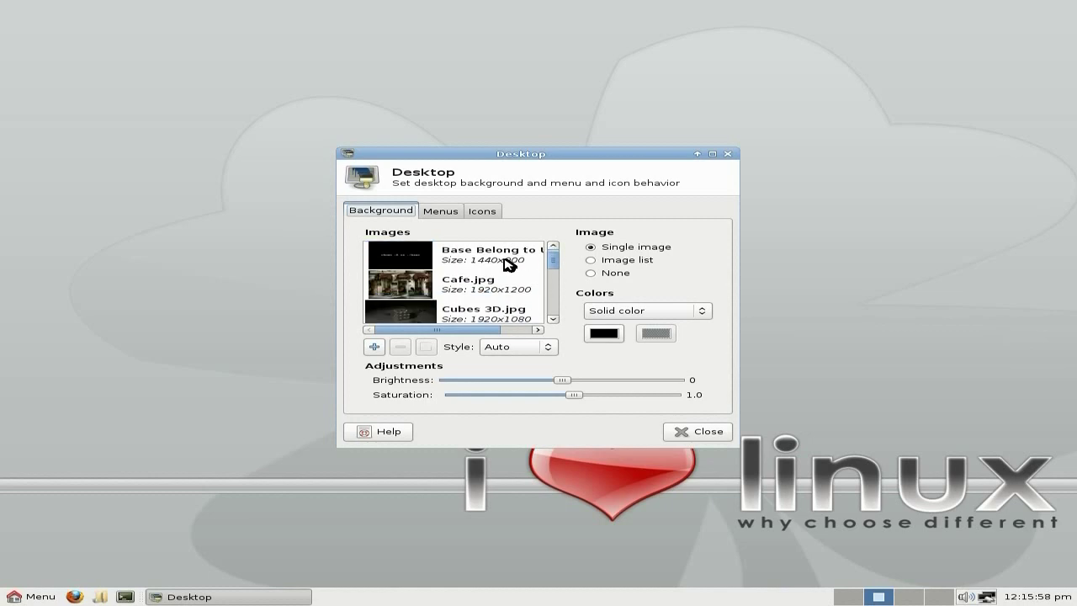
scroll(509, 264, "down", 4)
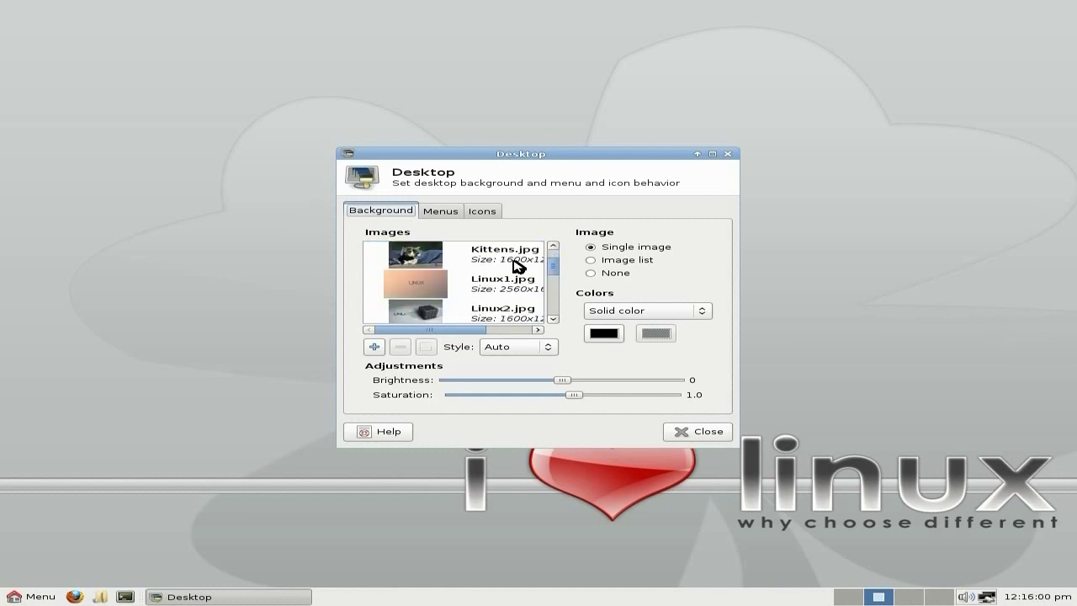
scroll(517, 266, "down", 1)
scroll(538, 271, "down", 1)
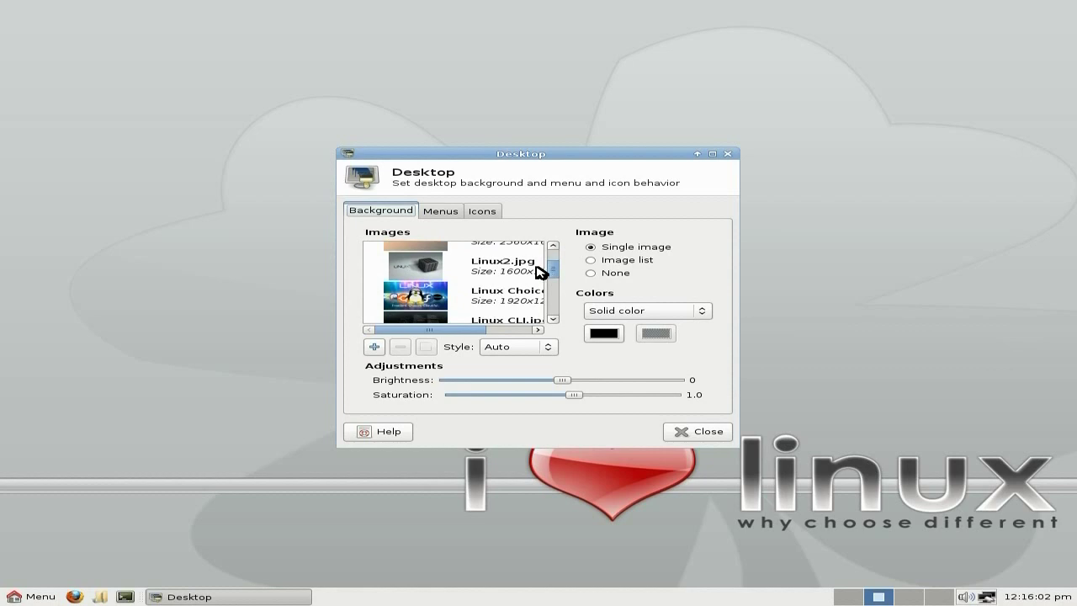
left_click(431, 298)
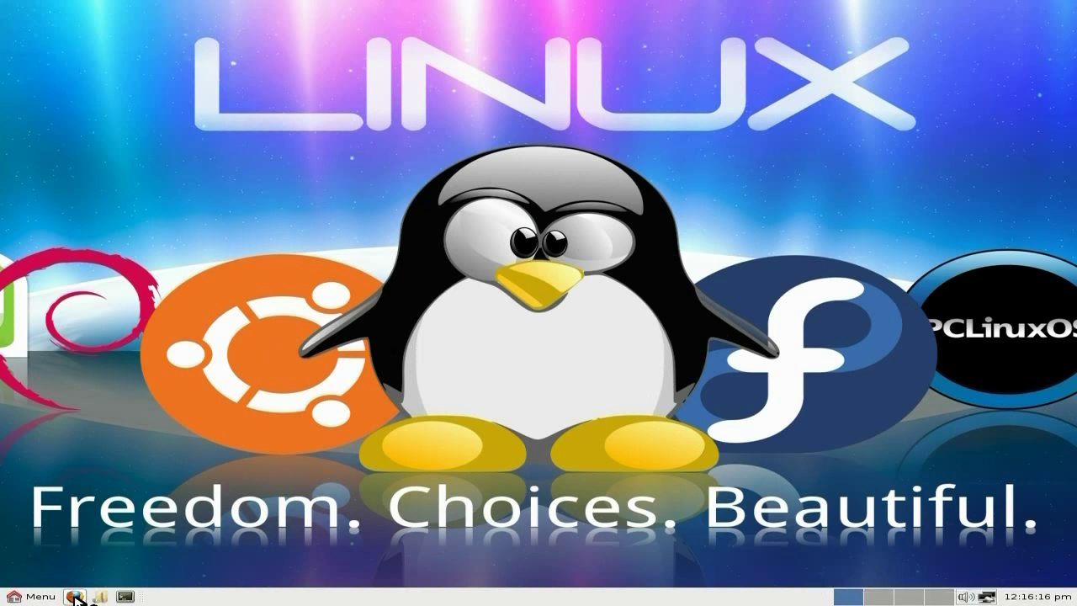
Launch Firefox, go to YouTube from the Google home page, and close the banner ad
left_click(75, 597)
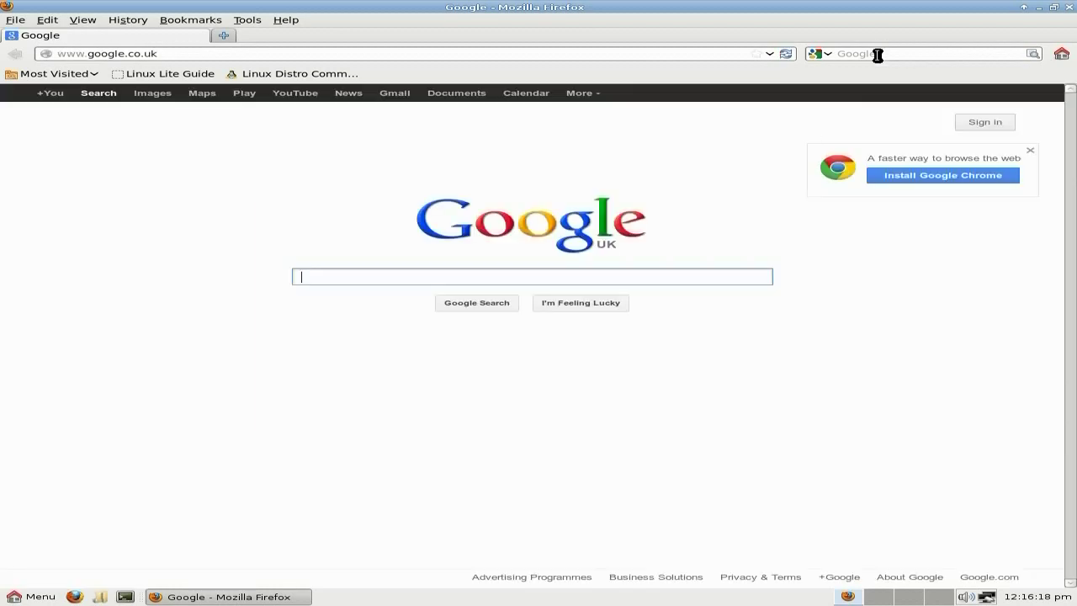
left_click(294, 94)
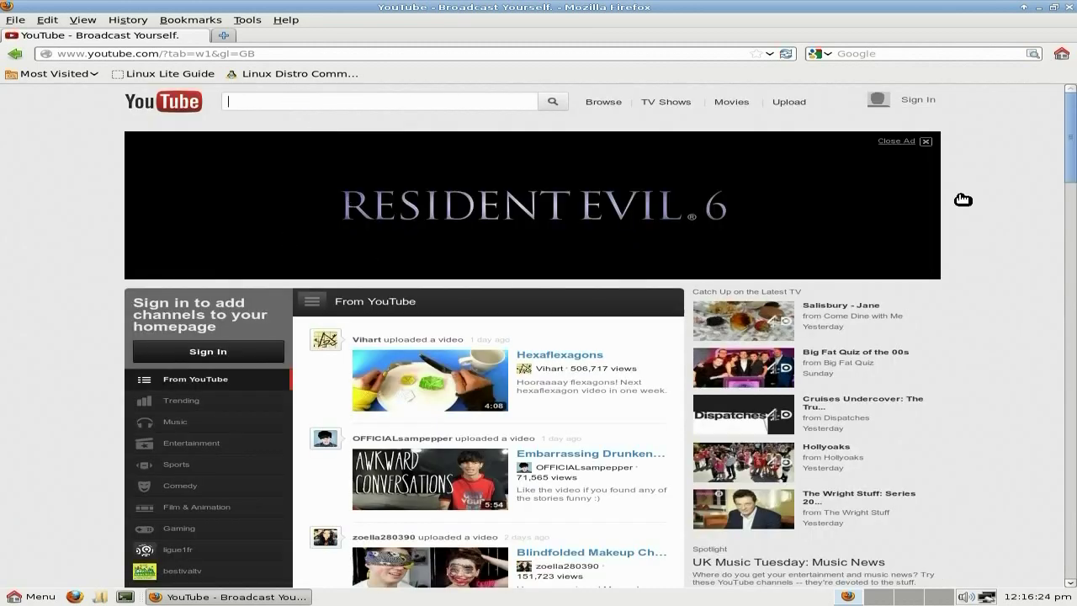
left_click(926, 143)
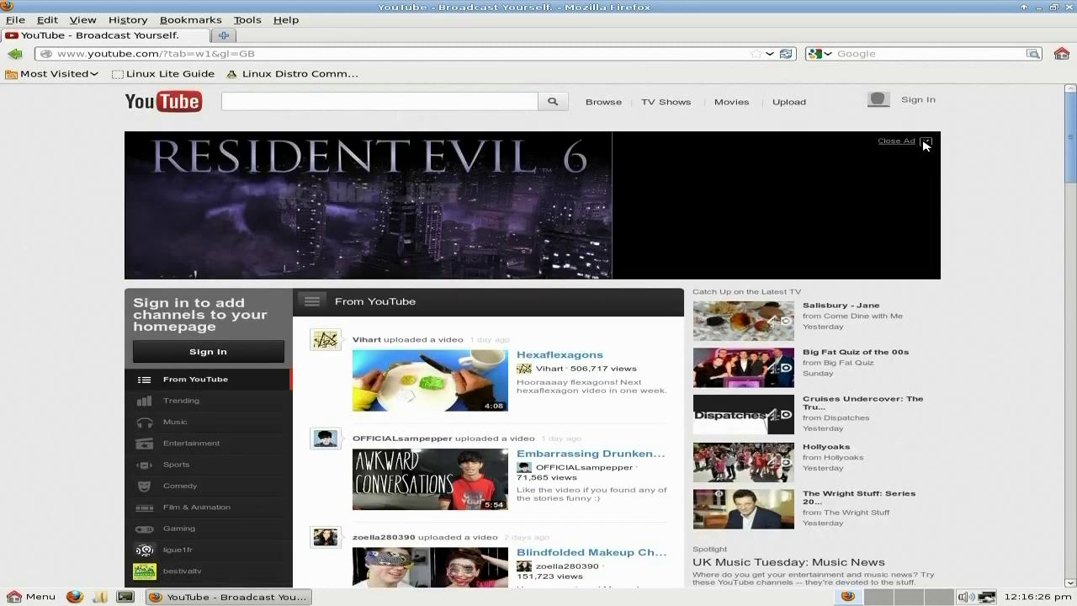
left_click(926, 143)
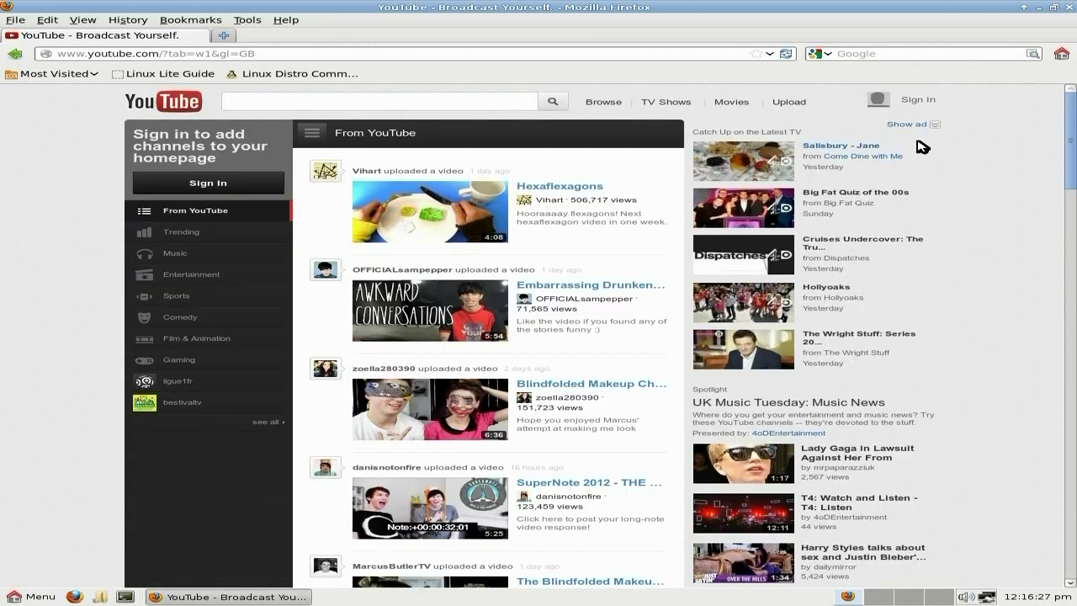
Search YouTube for sneekylinux and open the Sneekylinux channel page
left_click(332, 101)
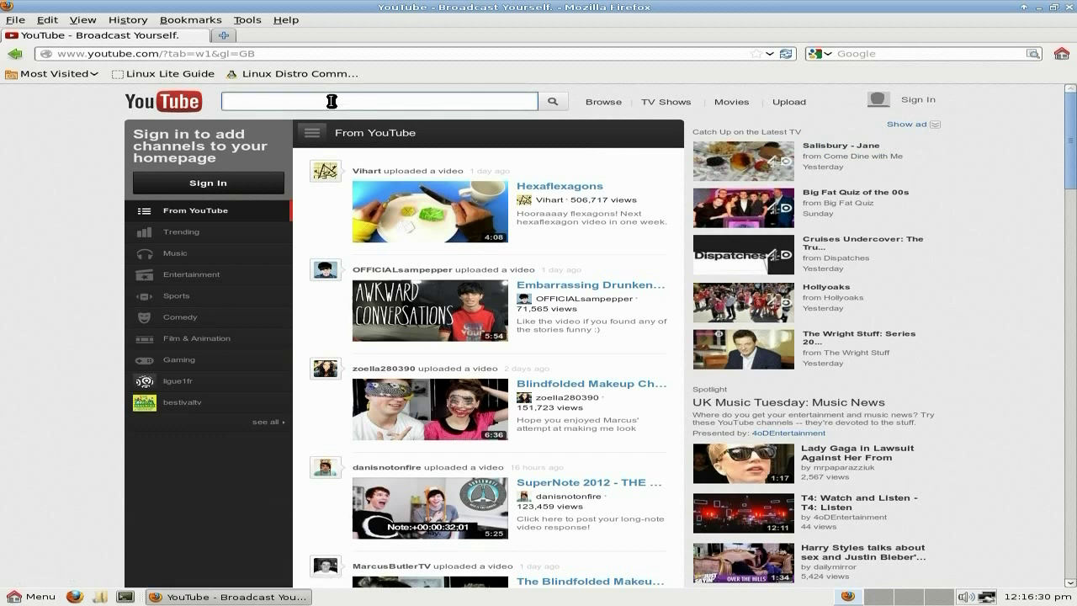
type("sneeky")
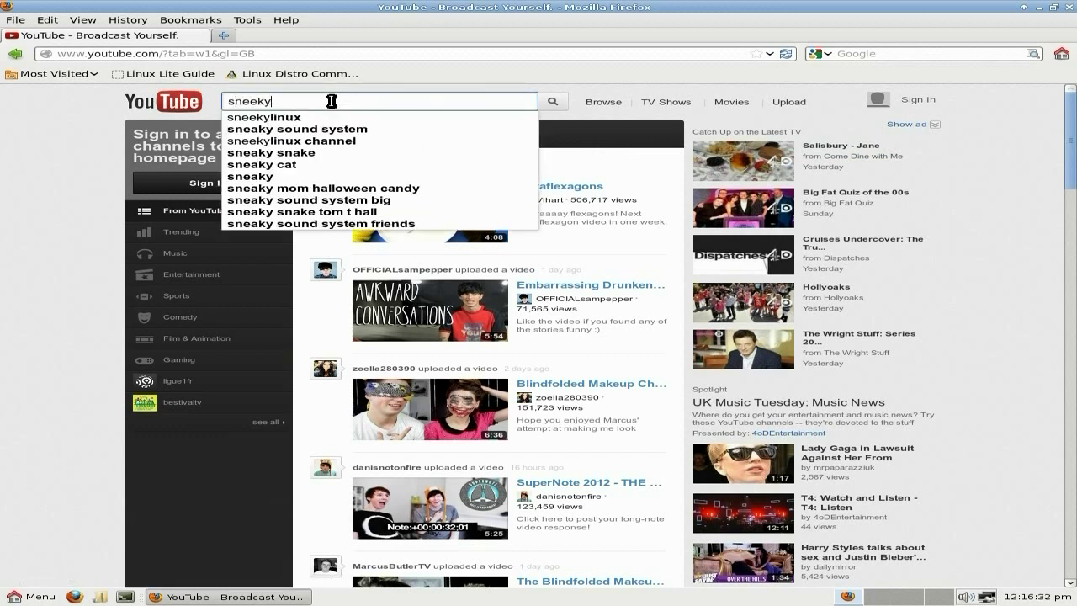
left_click(313, 118)
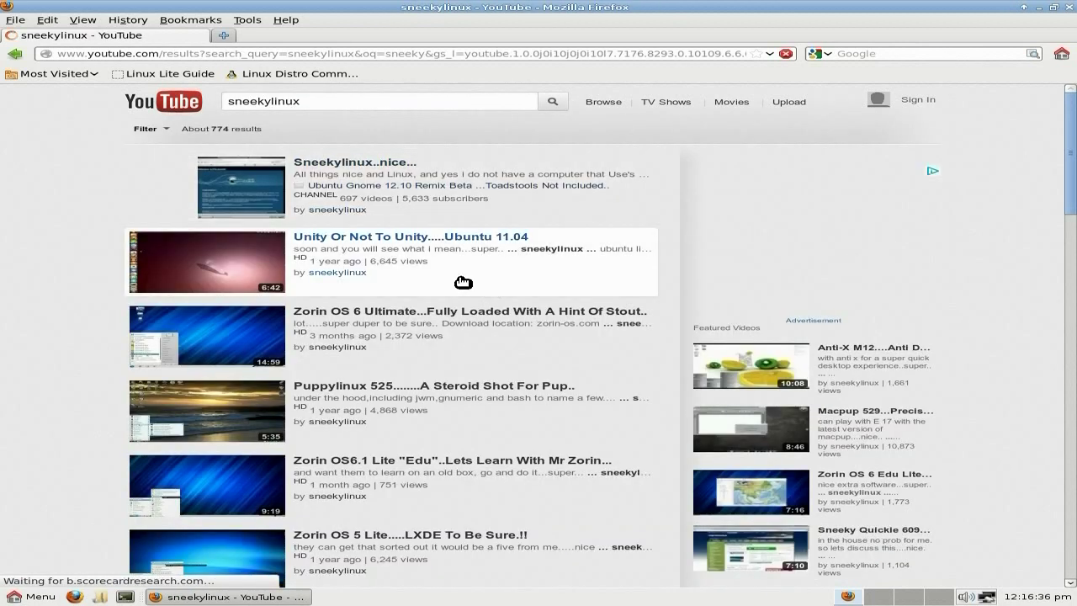
left_click(330, 210)
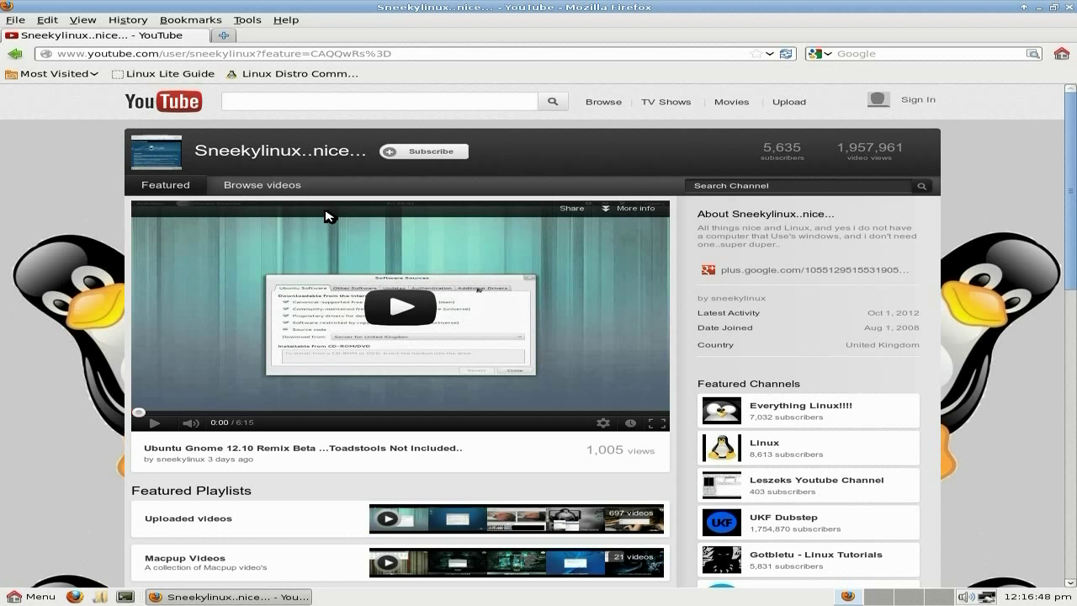
Play the channel's featured Ubuntu Gnome 12.10 Remix Beta video, skip its advertisement, and close Firefox
left_click(393, 304)
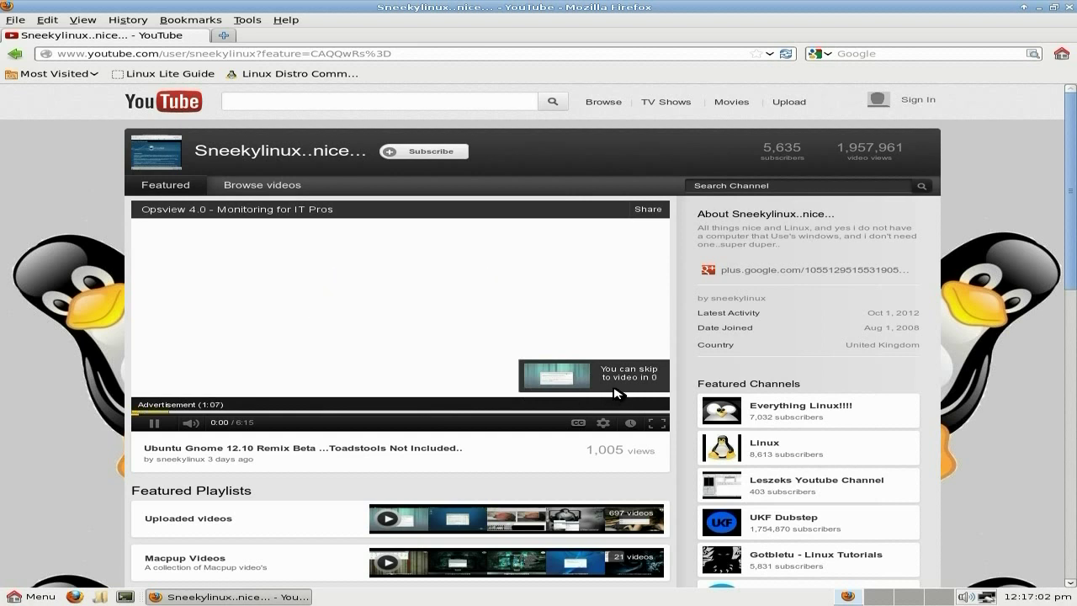
left_click(609, 386)
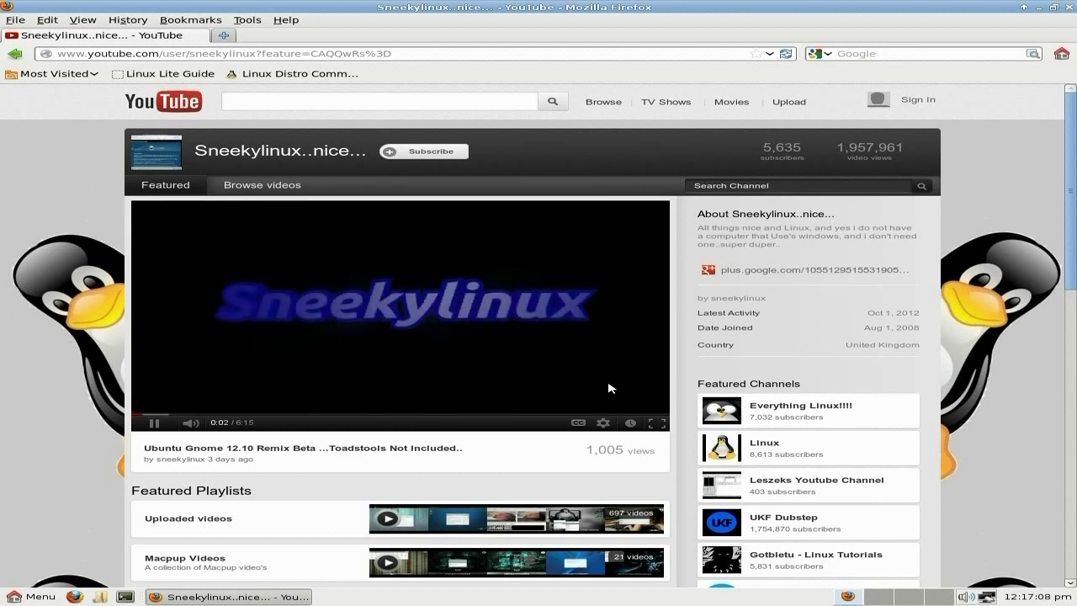
left_click(1070, 7)
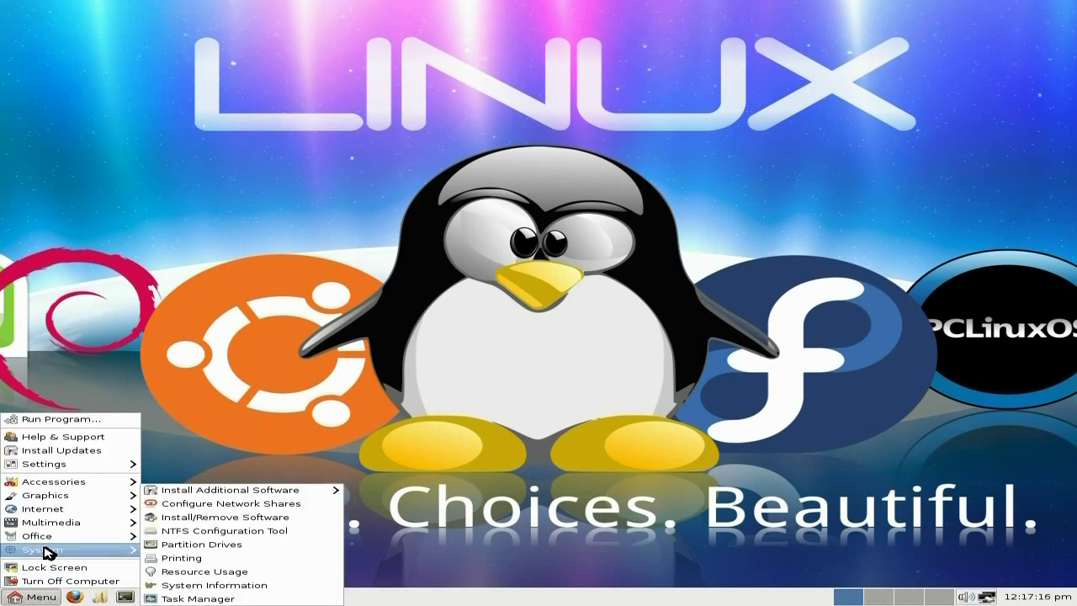
Show the additional software installers offered among the system tools
mouse_move(257, 493)
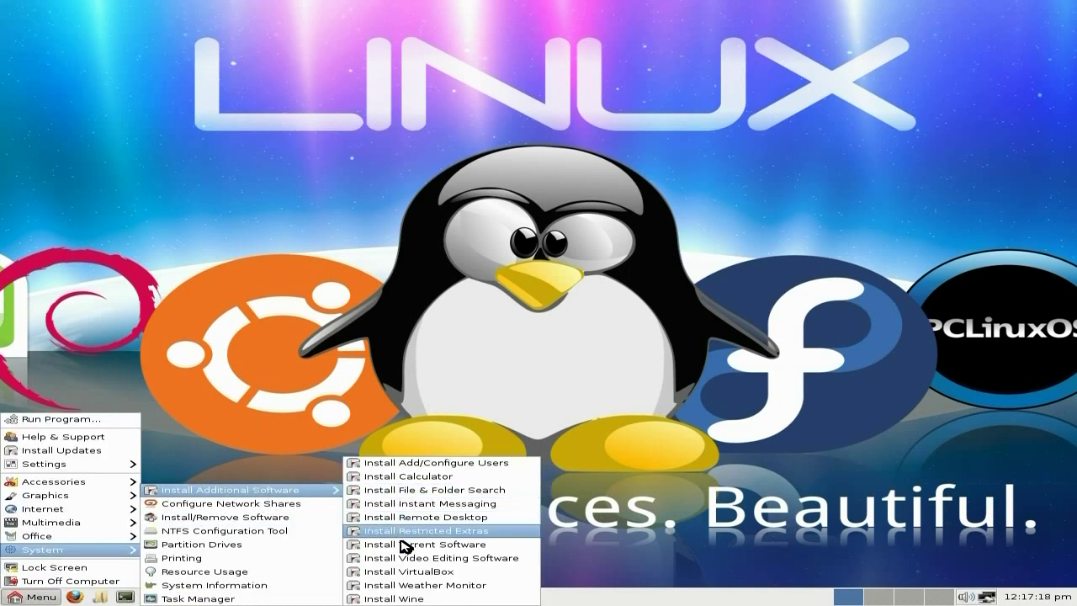